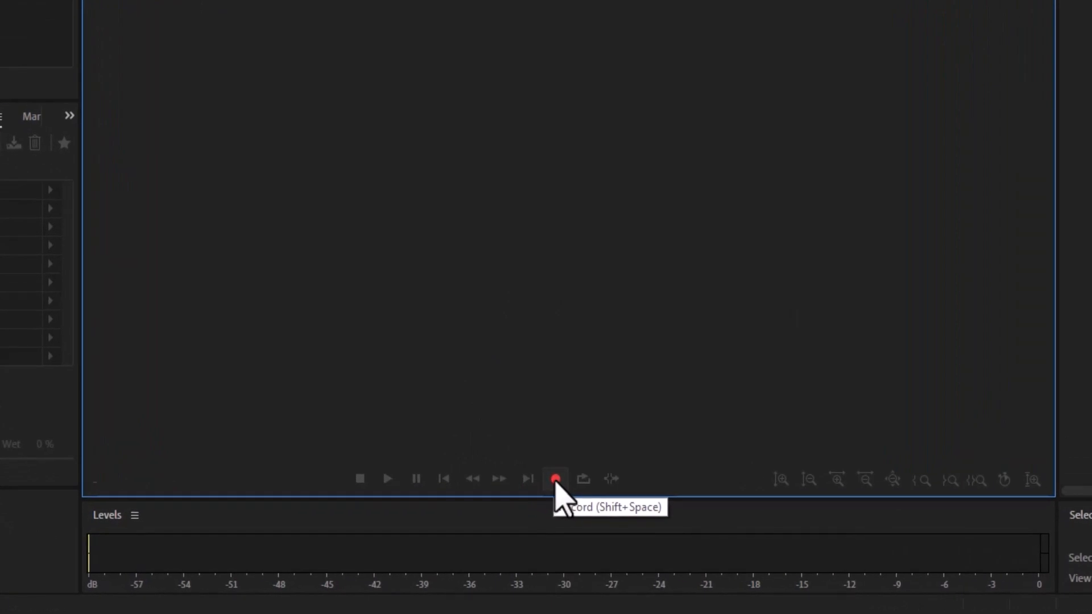
Record the voice into a new mono audio file named poetry at 48000 Hz and 32-bit float.
left_click(556, 481)
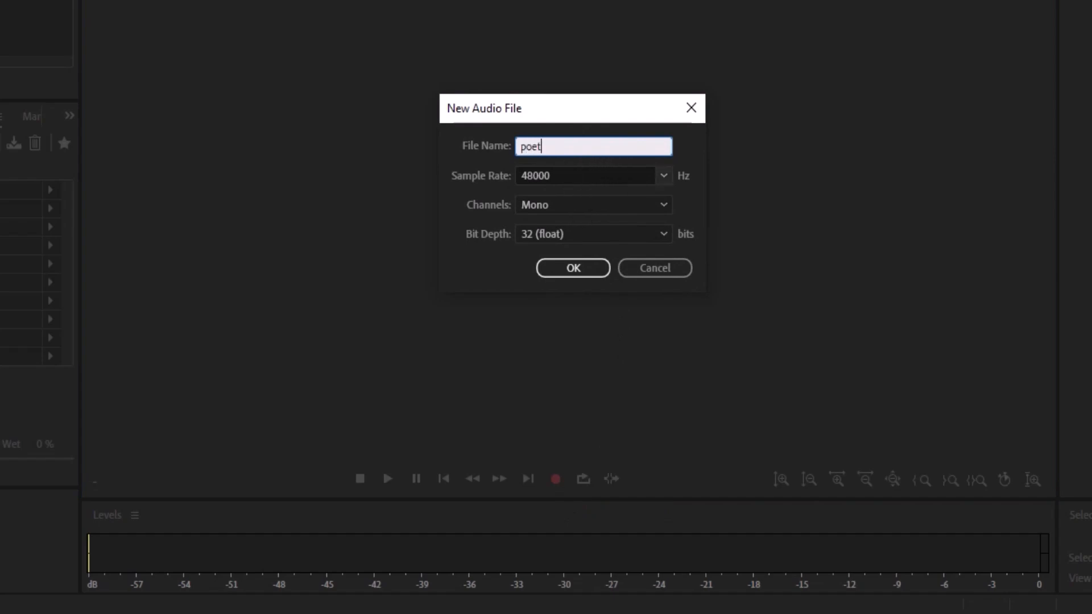
left_click(556, 208)
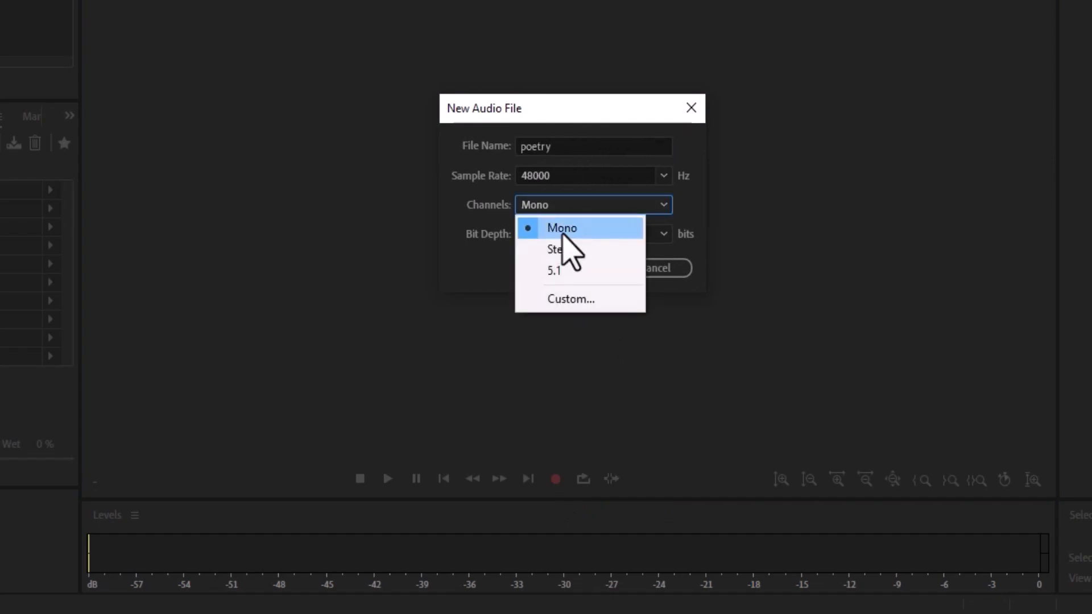
left_click(562, 238)
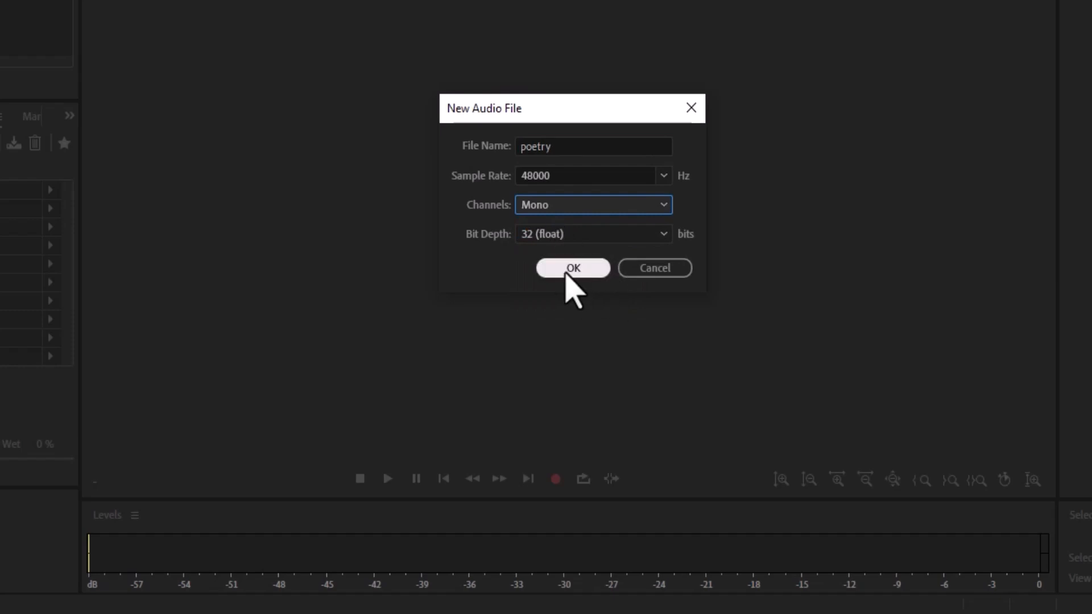
left_click(571, 269)
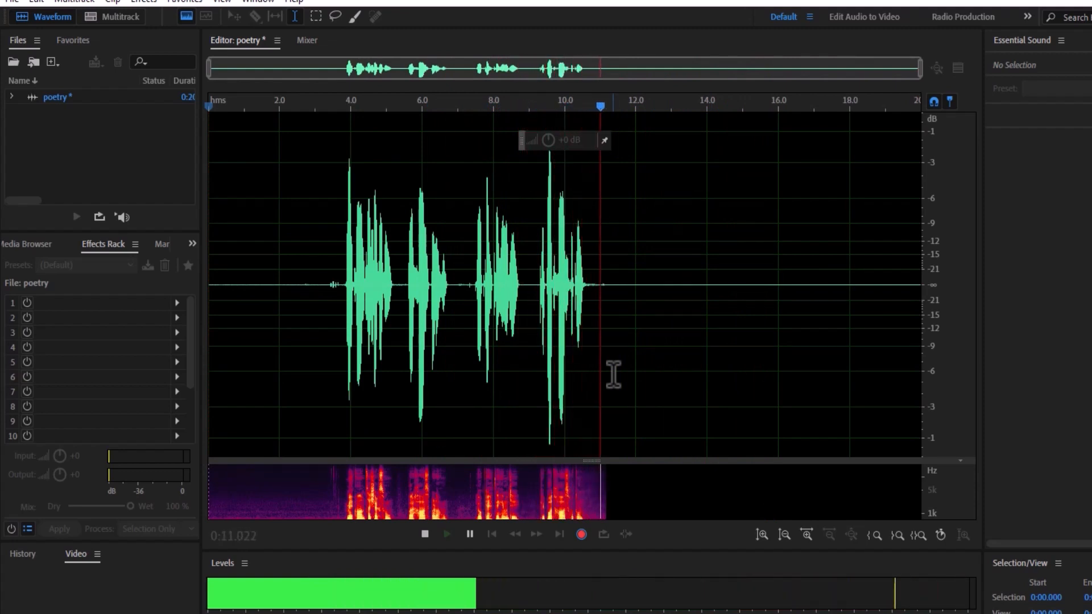
key("space")
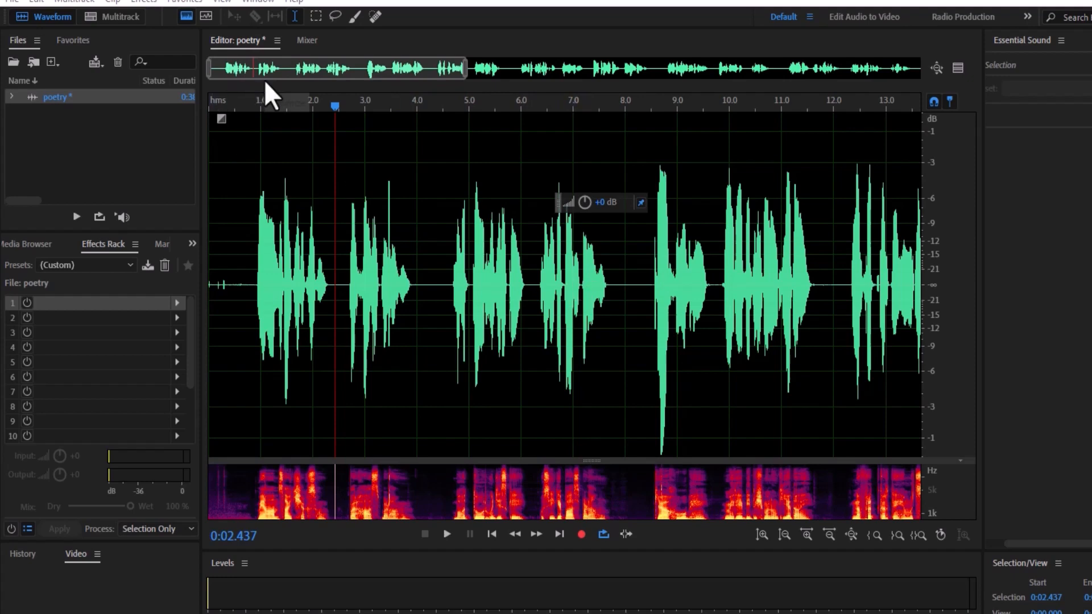
Look over the whole recorded waveform and play it back from about 0.8 s.
left_click_drag(258, 289, 258, 288)
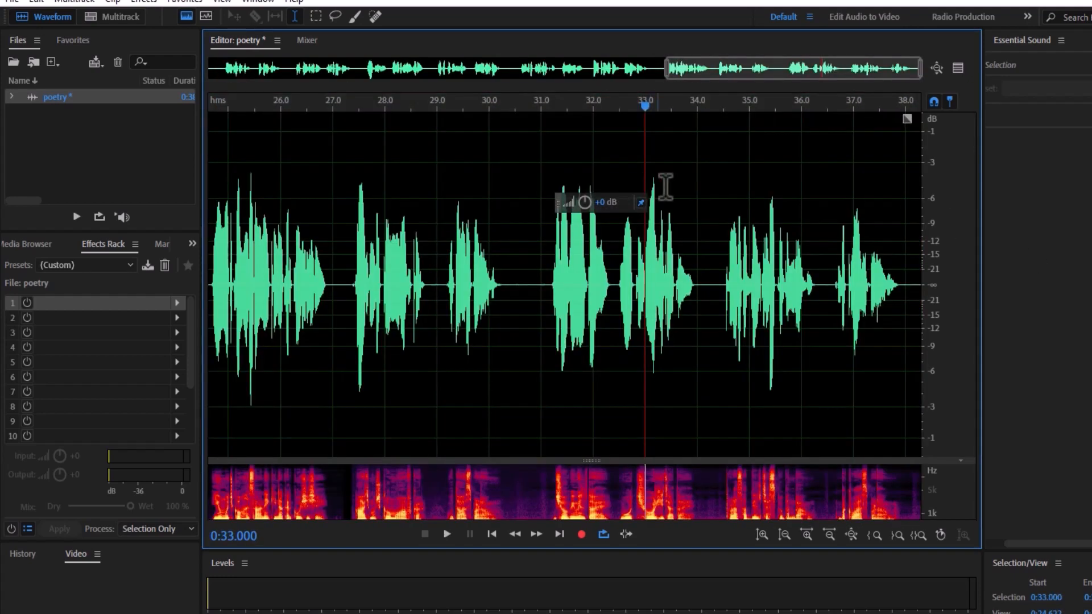
left_click(1024, 329)
left_click_drag(747, 68, 287, 112)
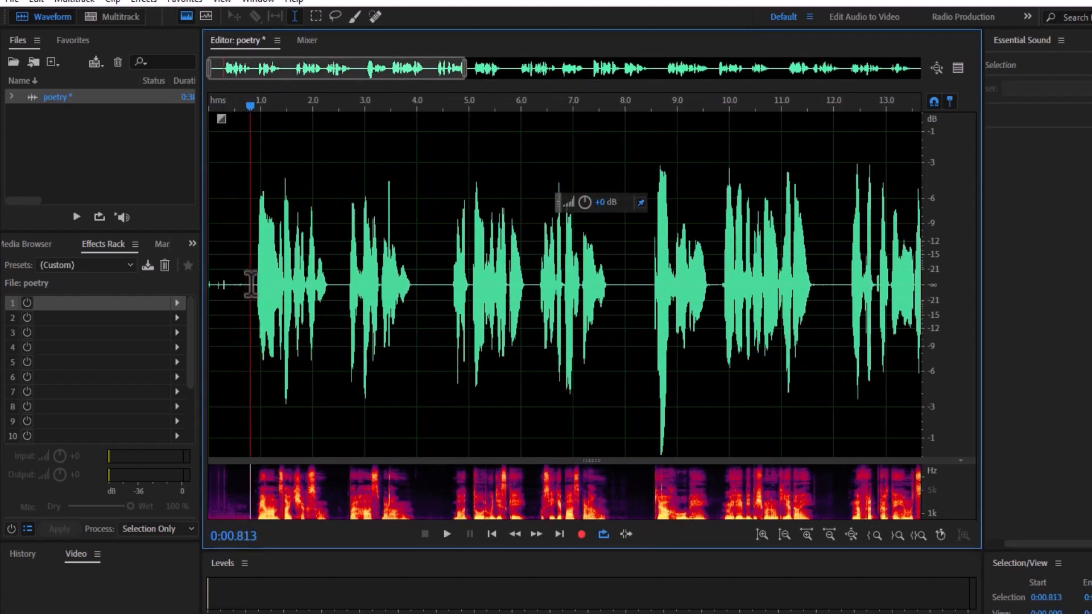
key("space")
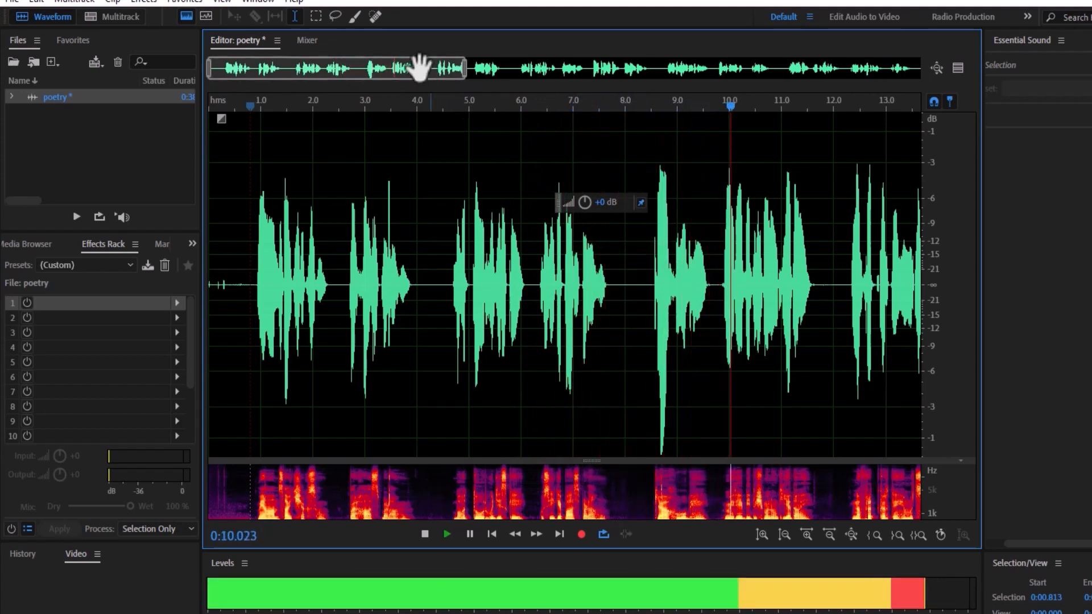
left_click_drag(404, 72, 149, 185)
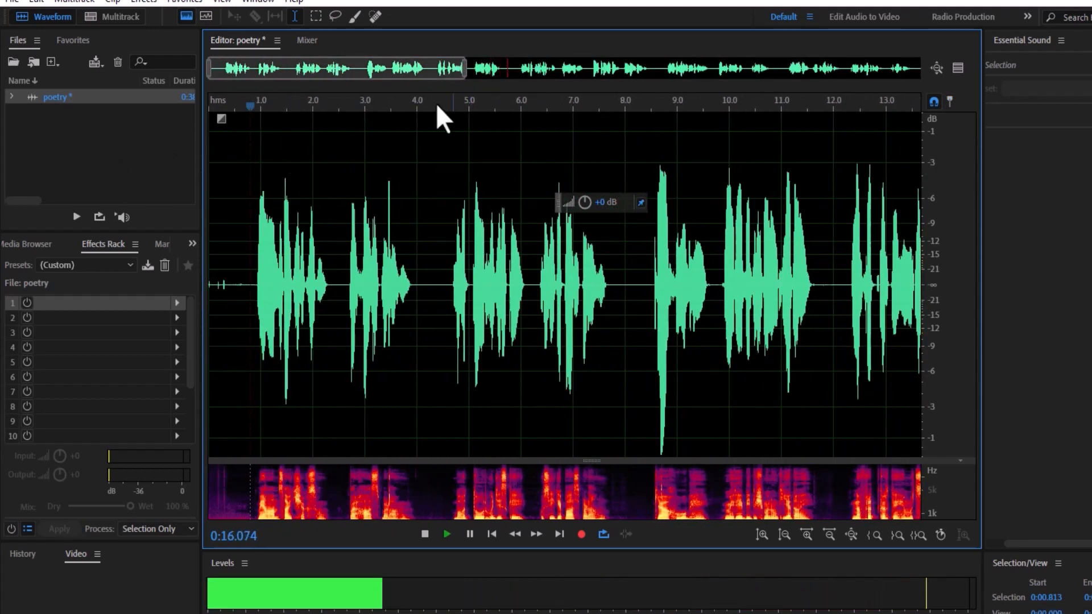
key("space")
Delete about the first 0.4 s of the recording, before the speech starts.
left_click_drag(232, 283, 198, 286)
key("space")
key("space")
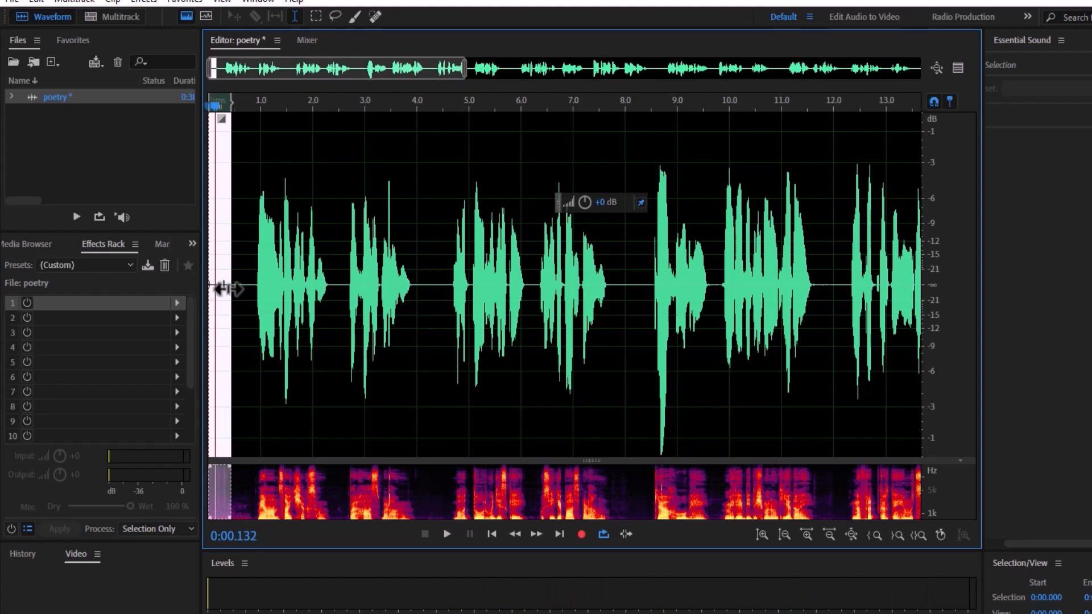
key("Delete")
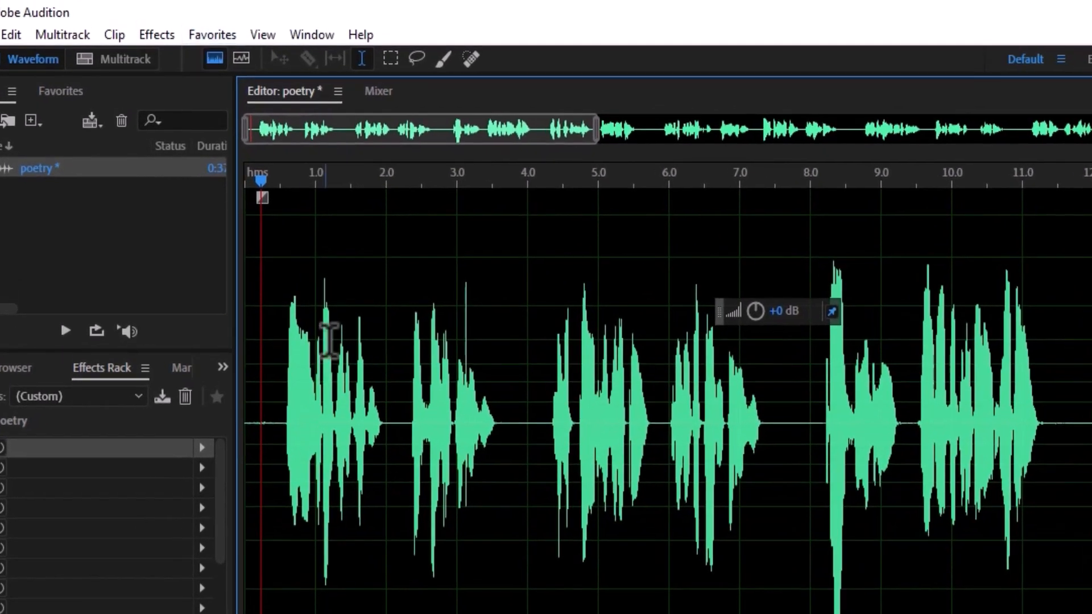
Normalize the whole recording to -3 dB, and renormalize it to -0.1 dB.
left_click(278, 232)
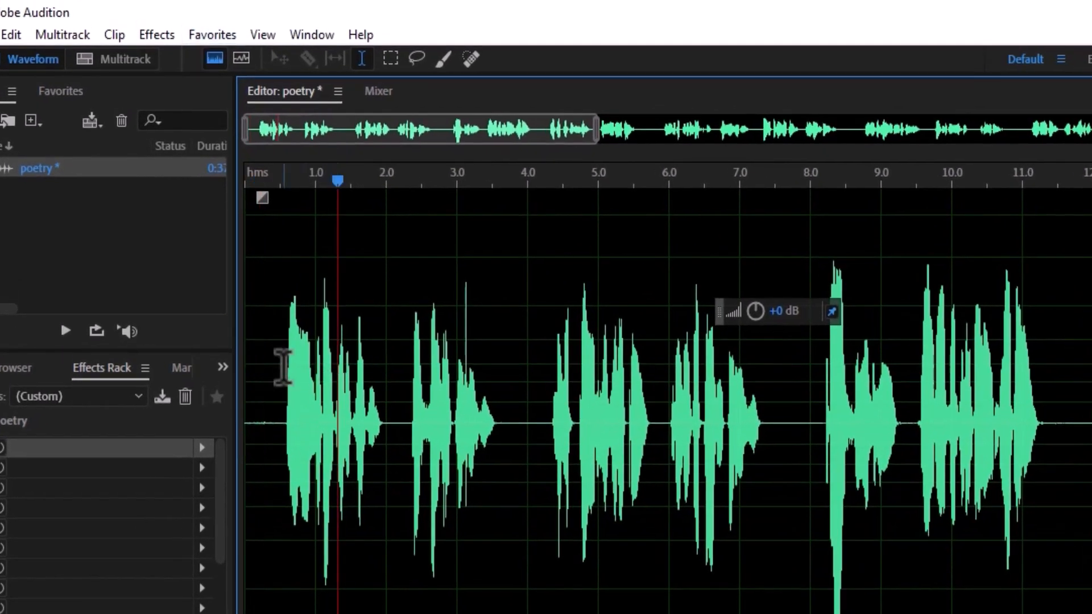
left_click(236, 243)
left_click(212, 35)
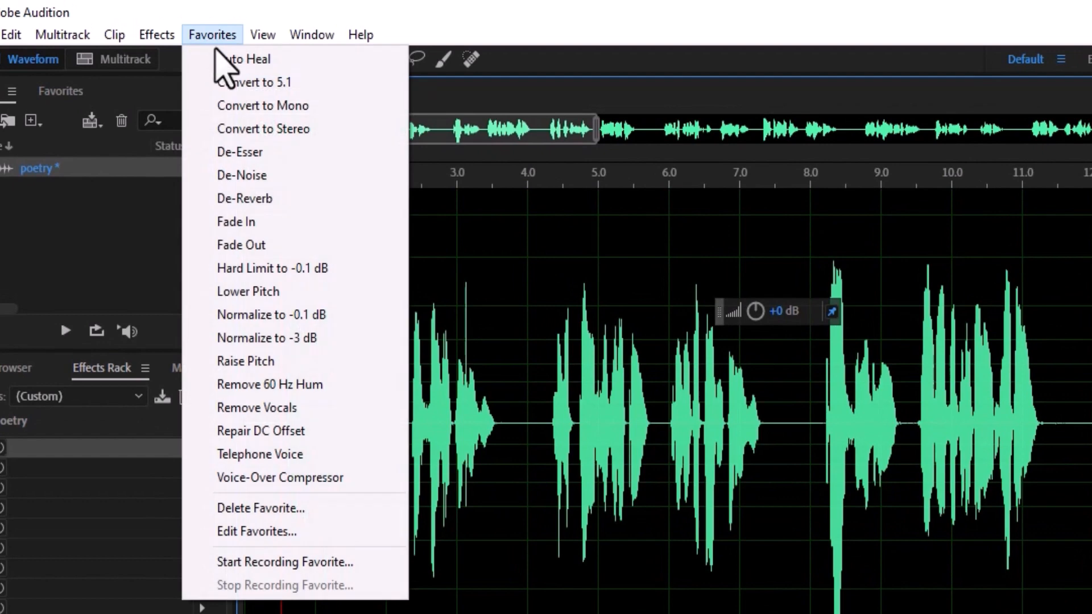
left_click(282, 340)
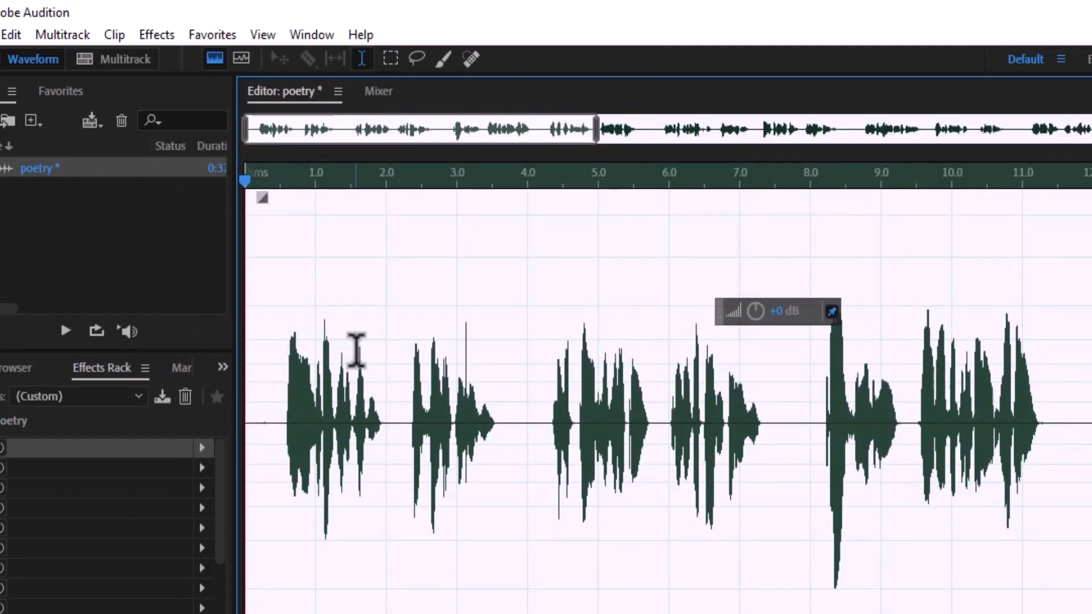
left_click(224, 35)
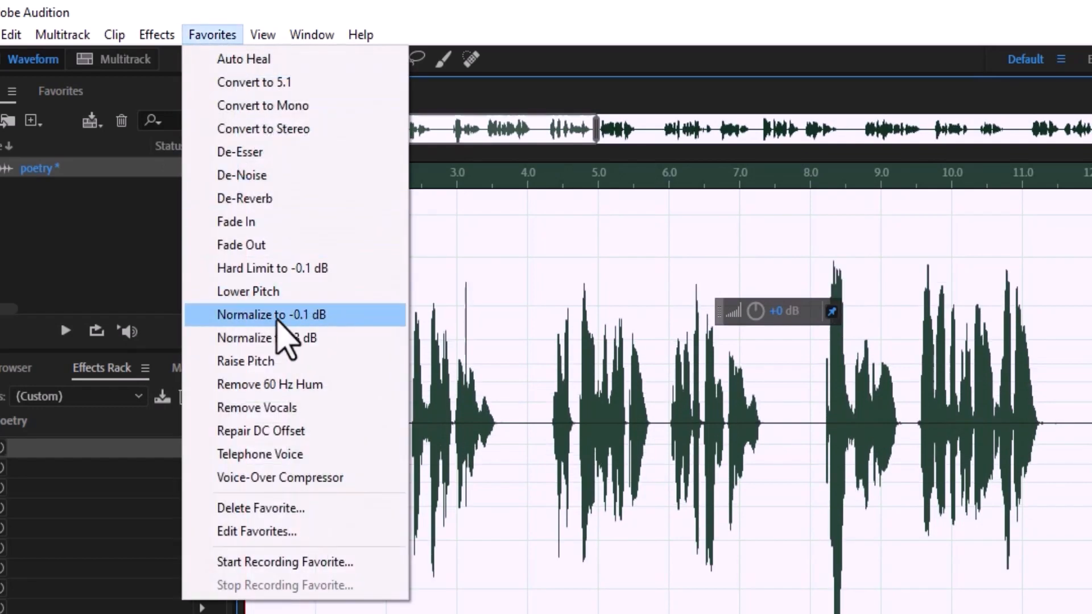
left_click(323, 315)
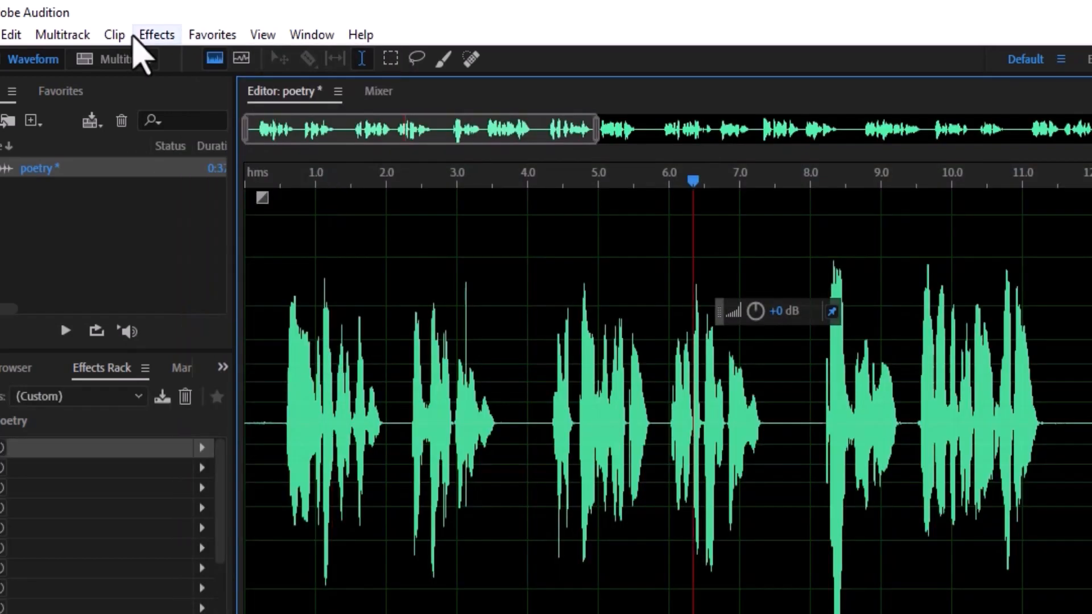
Apply Adaptive Noise Reduction with the default preset to the recording.
left_click(155, 39)
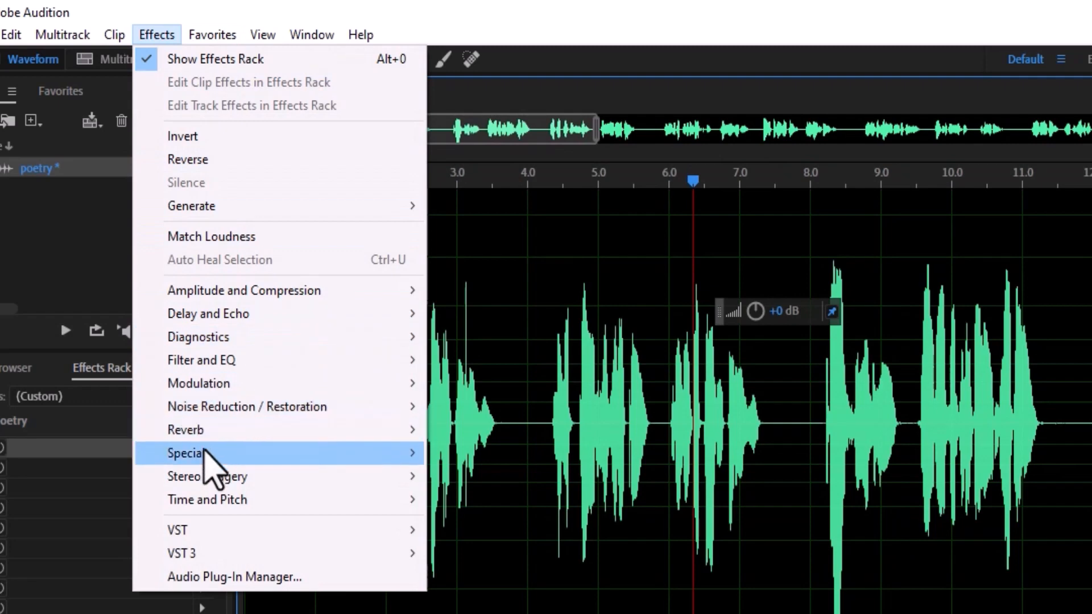
mouse_move(301, 406)
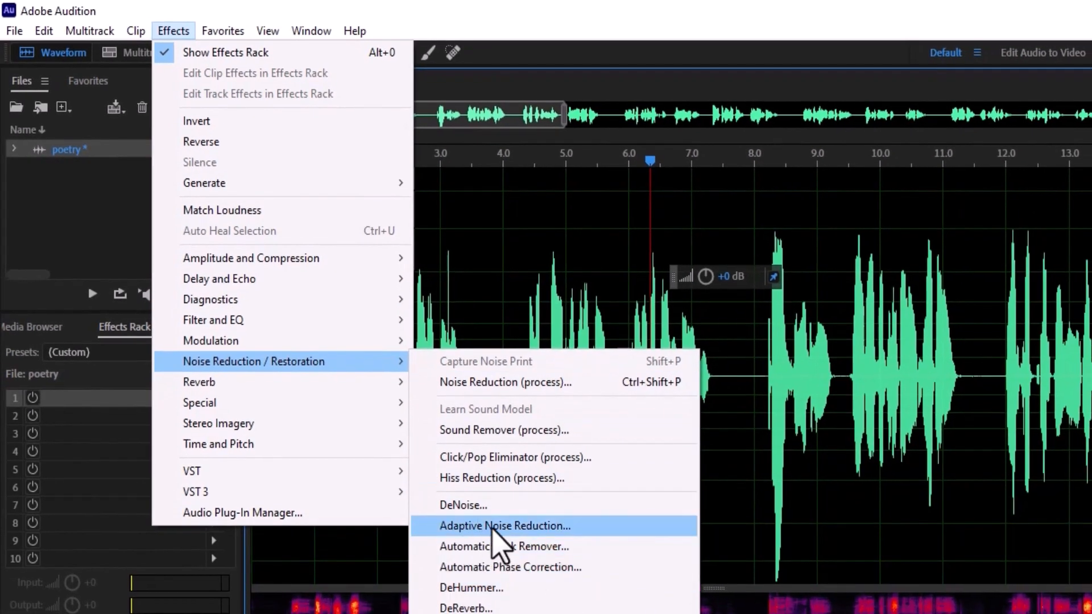
left_click(494, 528)
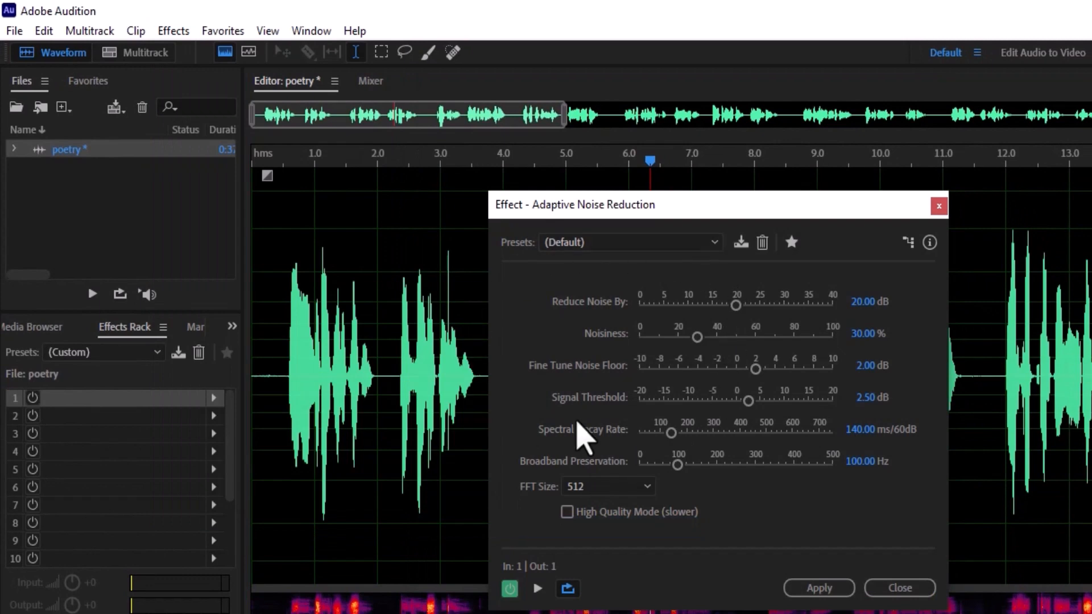
left_click(820, 588)
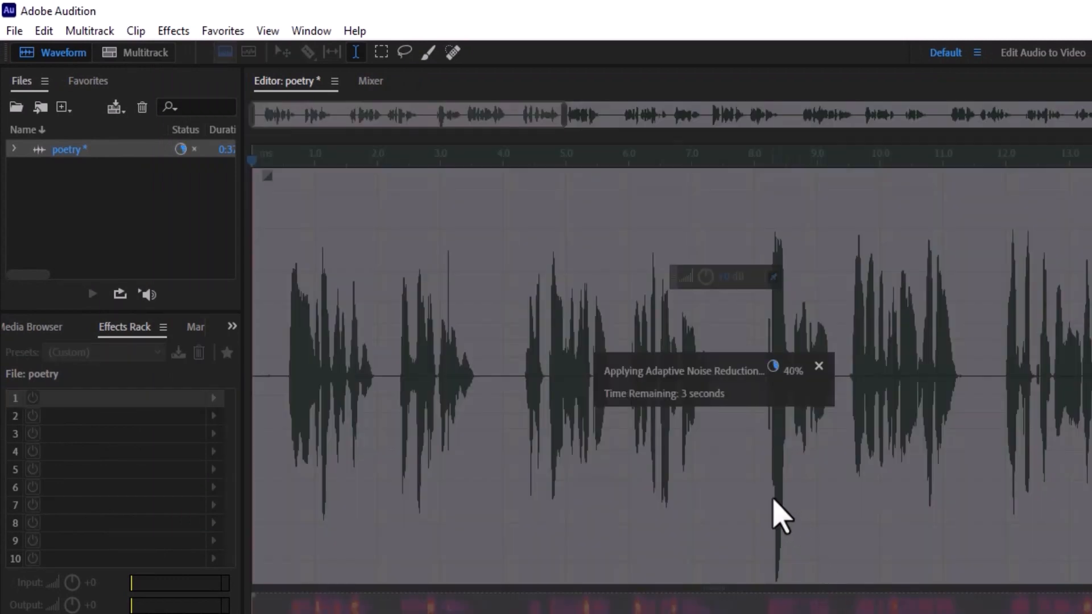
Play the noise-reduced recording and delete about 0.3 s of silence at its beginning.
key("space")
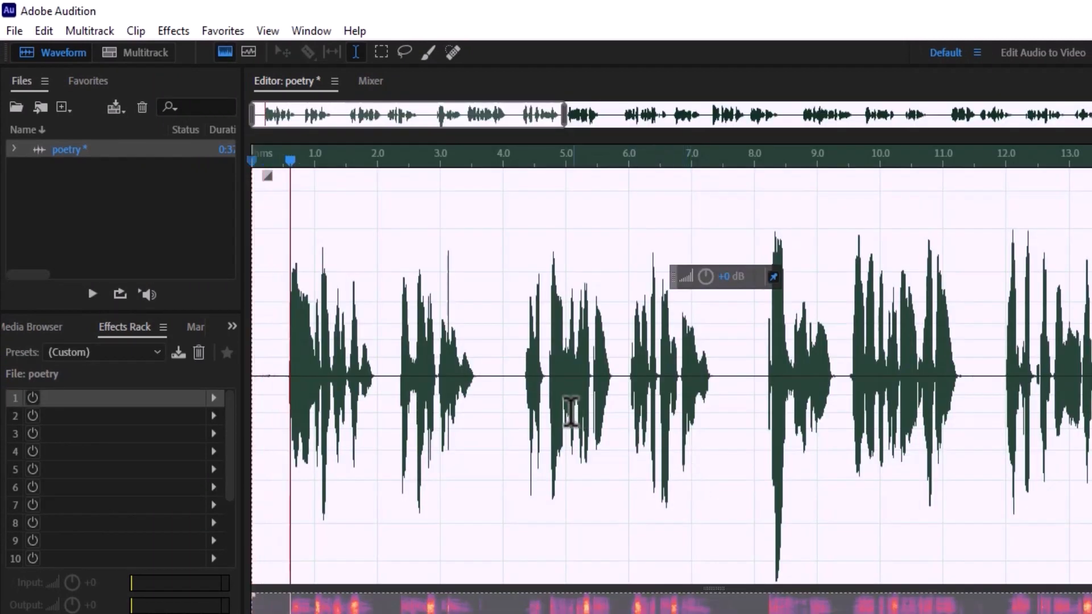
left_click_drag(273, 376, 232, 393)
key("Delete")
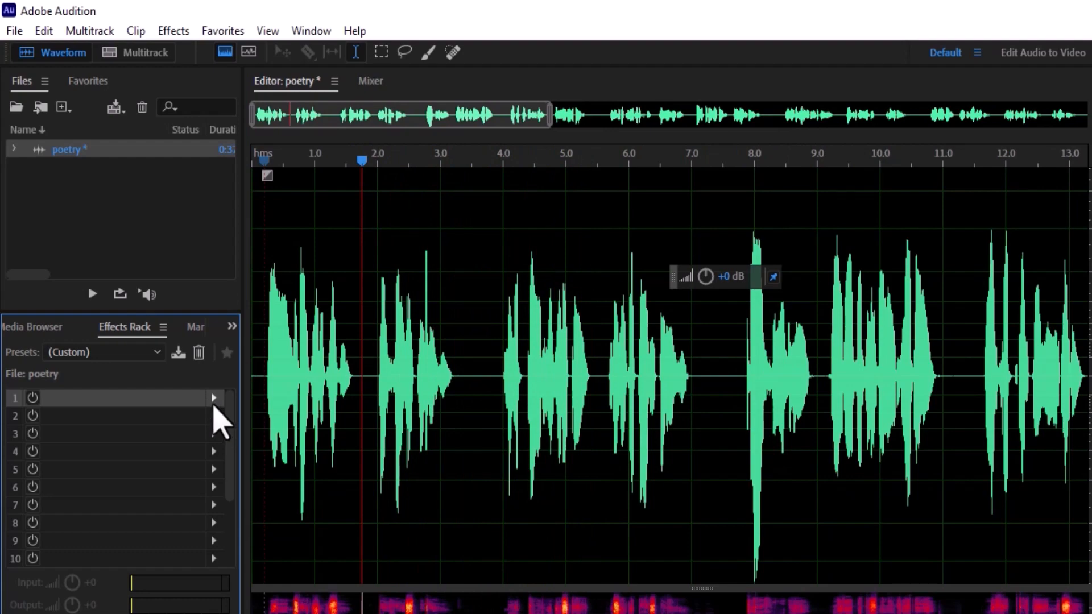
Add a Parametric Equalizer to the first effects slot and load its Loudness Maximizer preset.
left_click(214, 398)
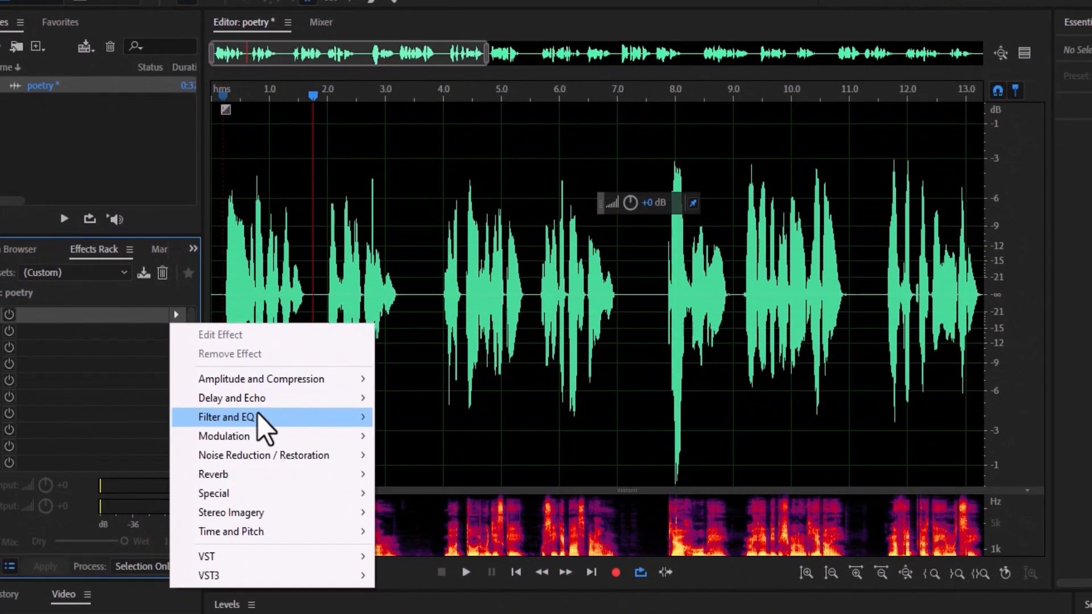
mouse_move(335, 514)
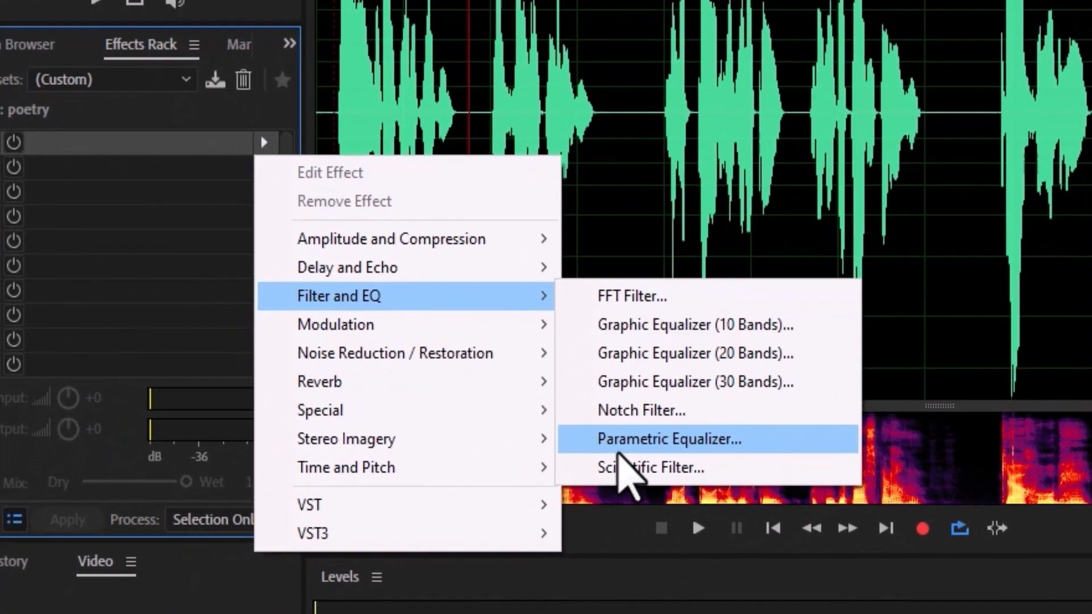
left_click(619, 451)
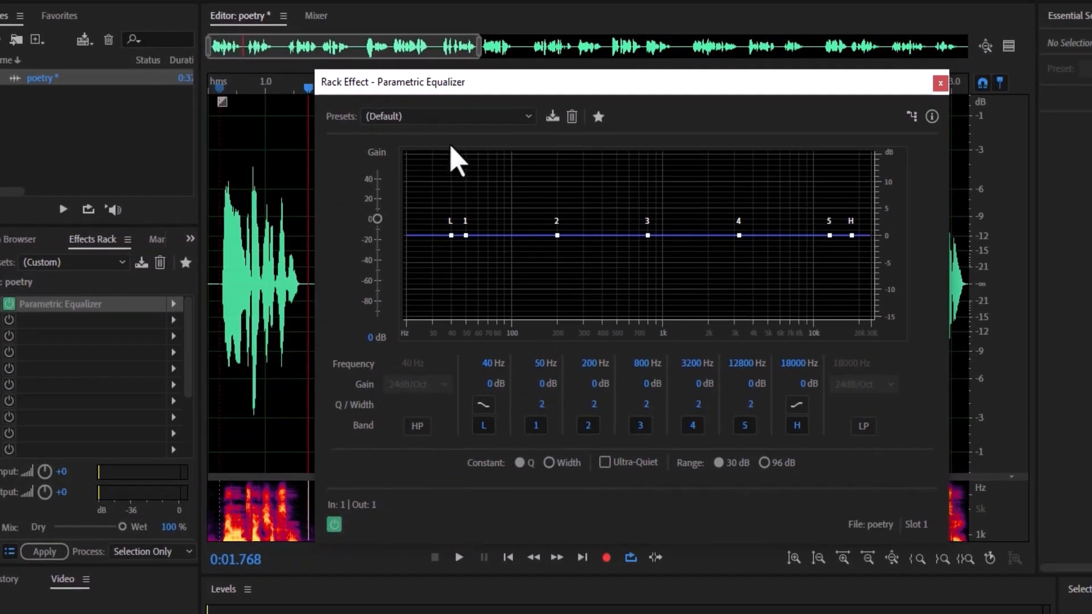
left_click(443, 118)
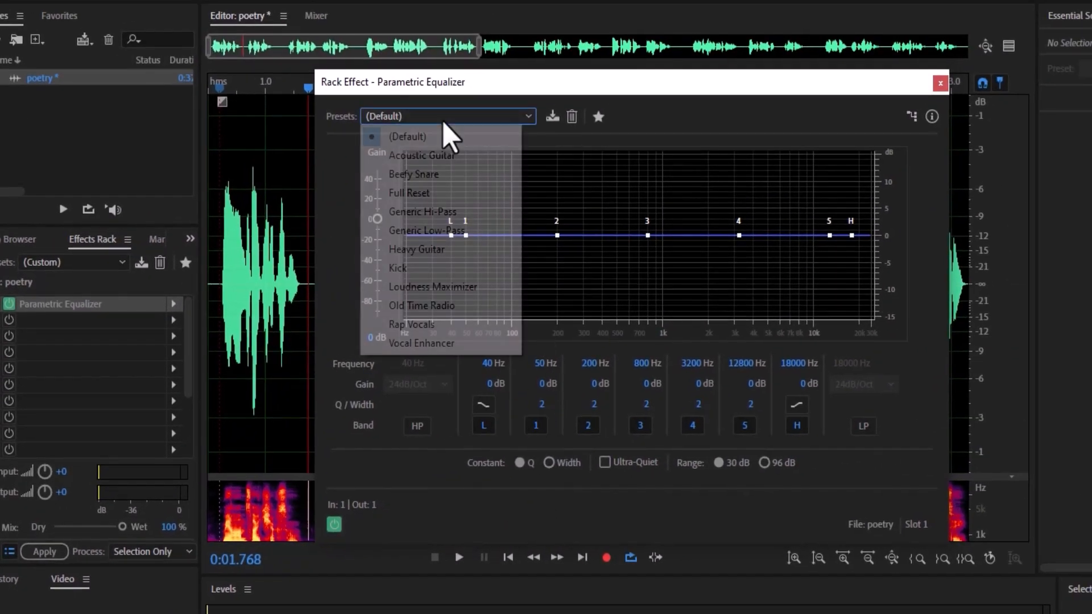
left_click(463, 286)
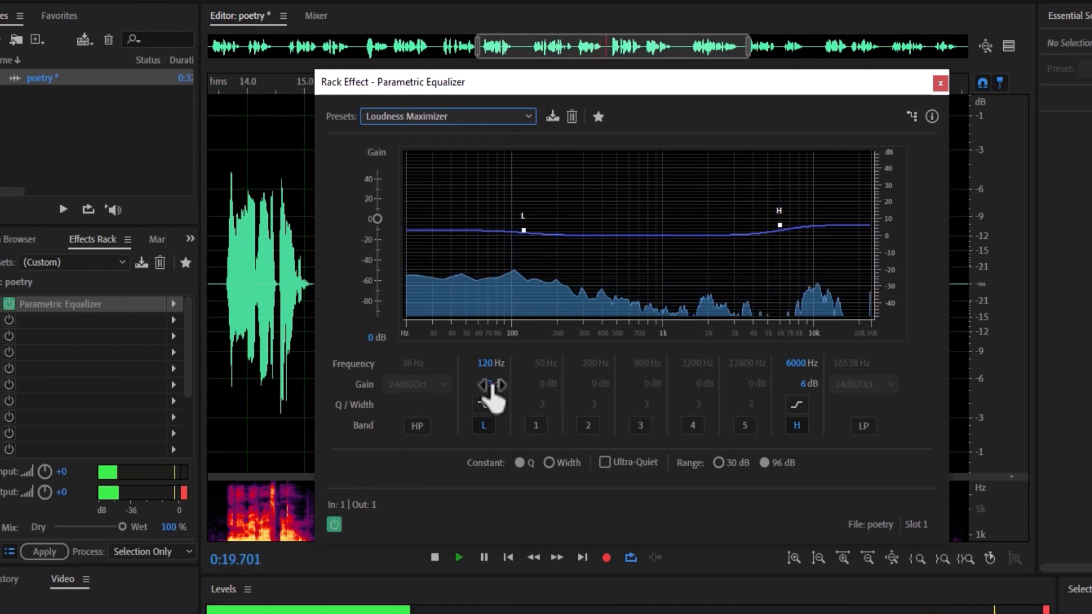
Set the equalizer's L and H band gains to 7 dB each and close the effect settings.
left_click(489, 384)
type("7")
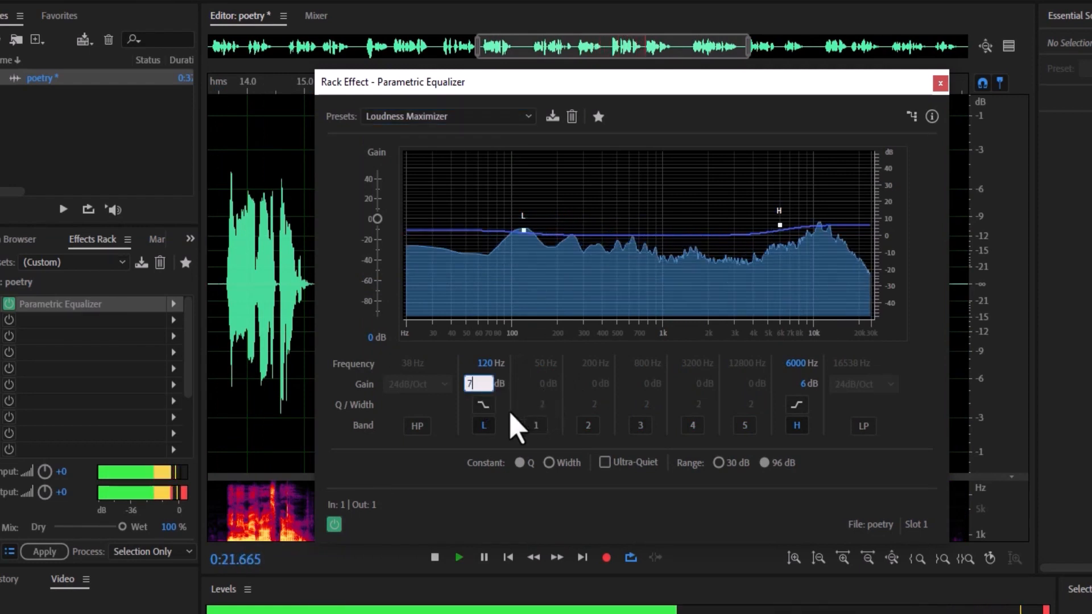
key("Return")
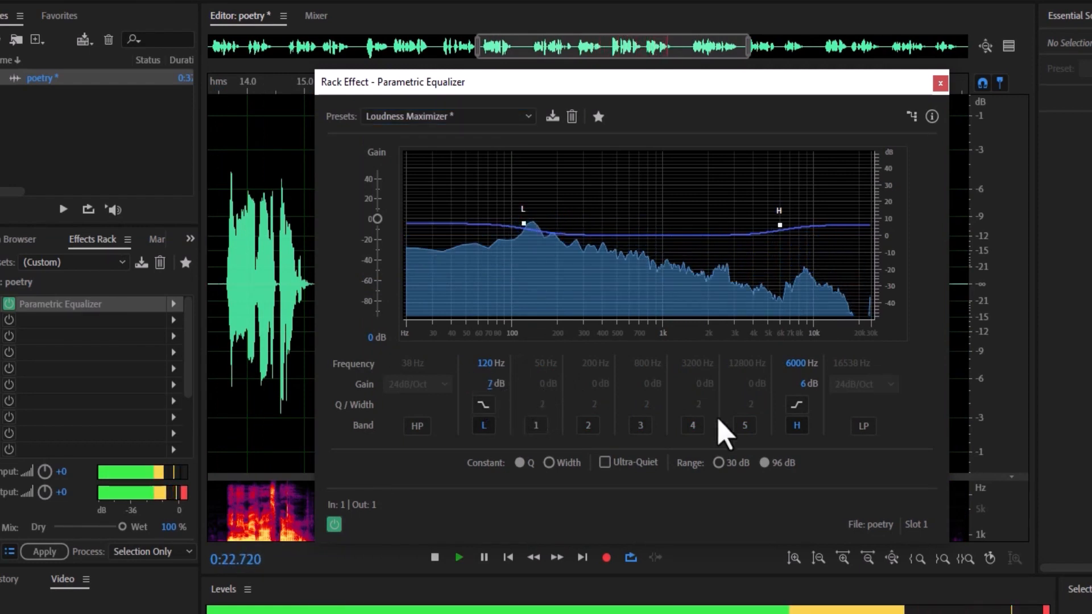
left_click(802, 385)
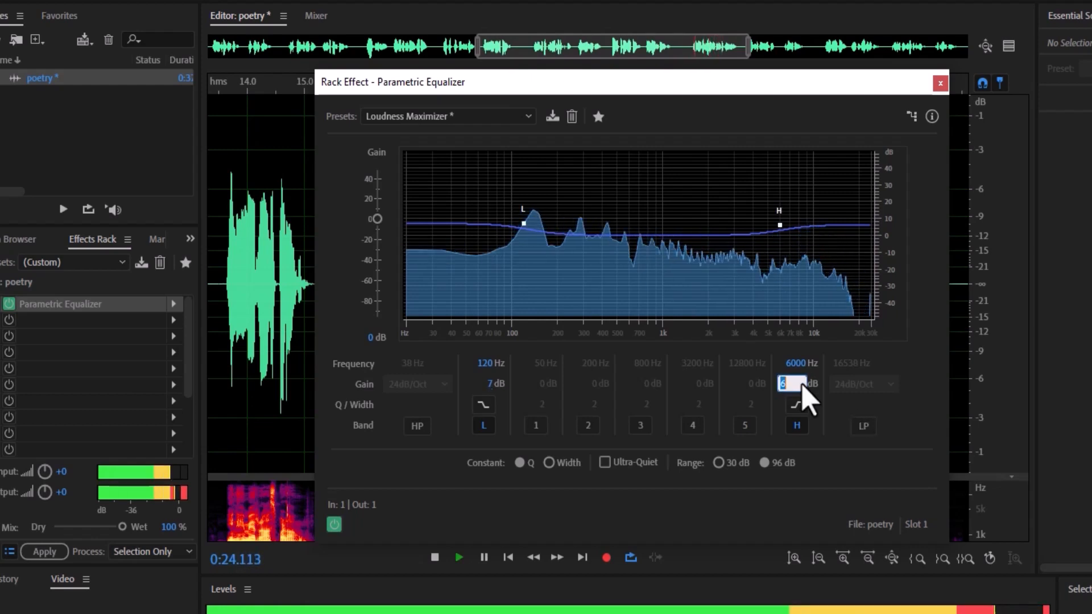
type("7")
key("Return")
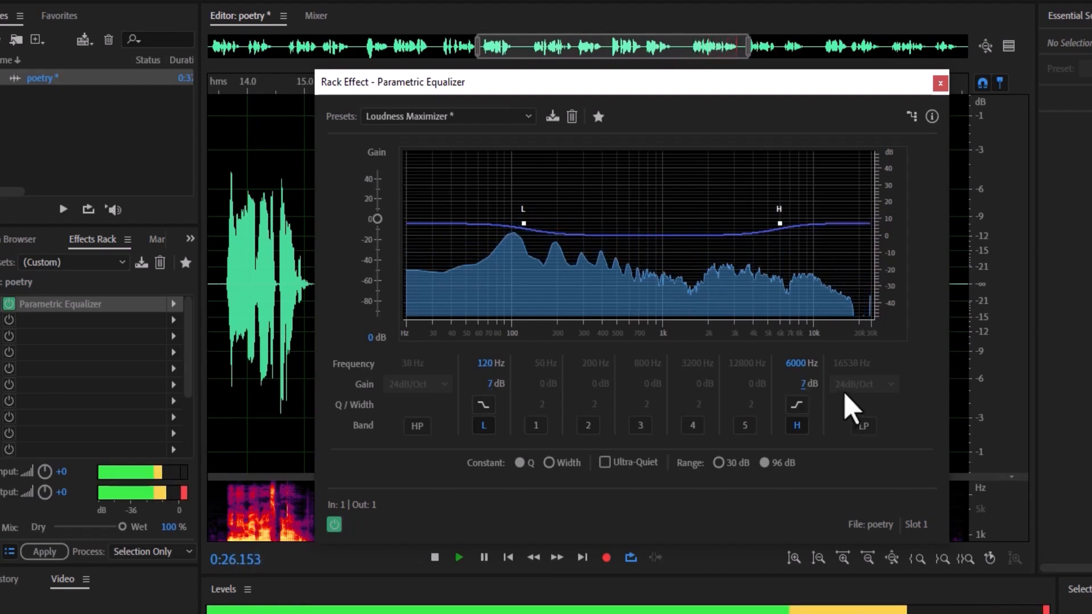
left_click(941, 83)
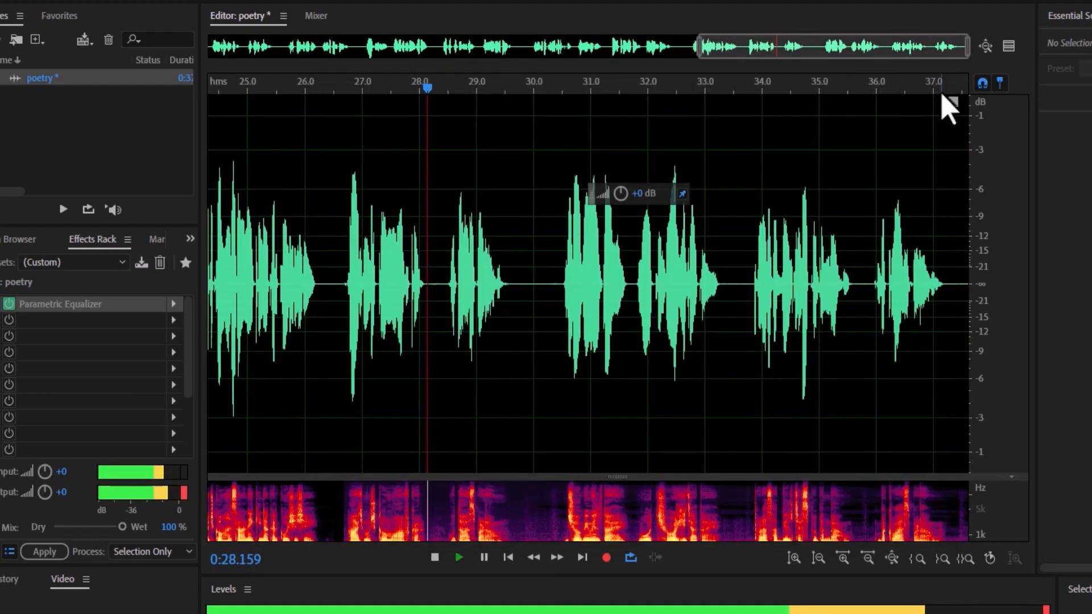
Add a DeEsser to the second effects slot, after the Parametric Equalizer.
left_click(173, 320)
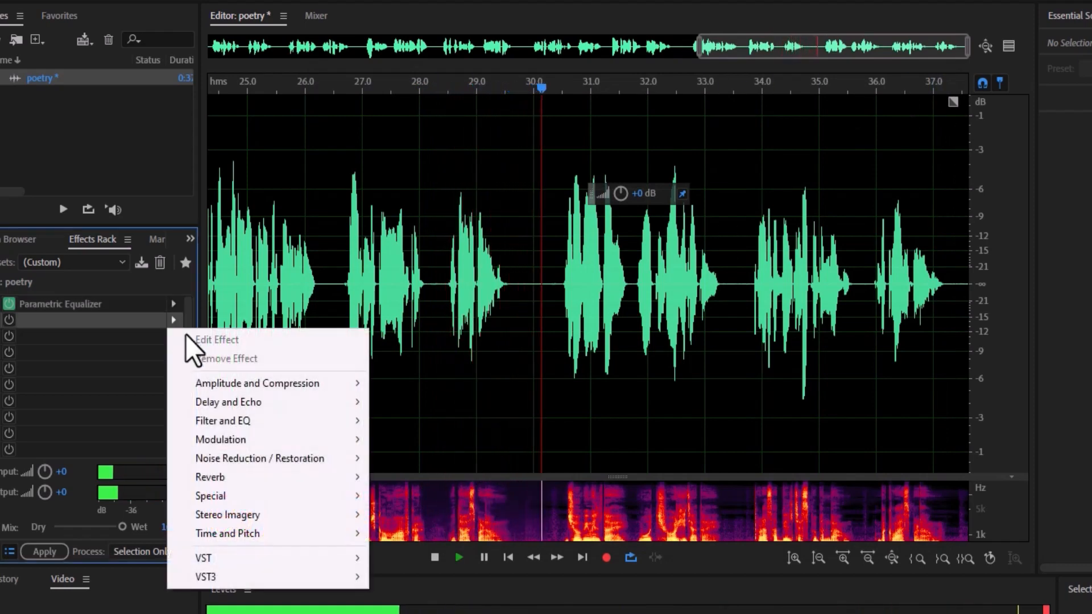
mouse_move(320, 391)
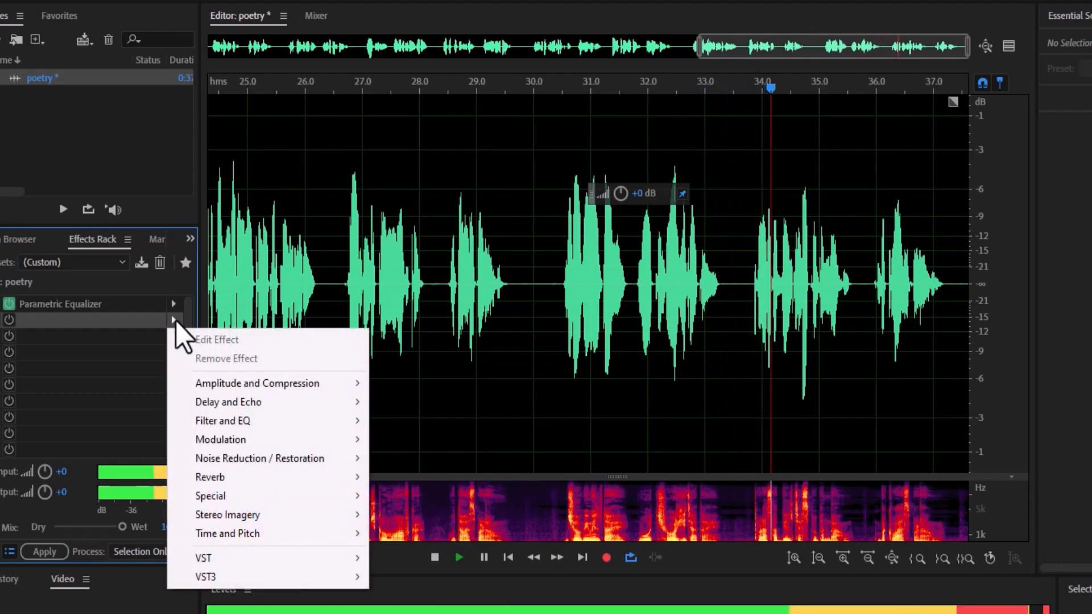
mouse_move(276, 383)
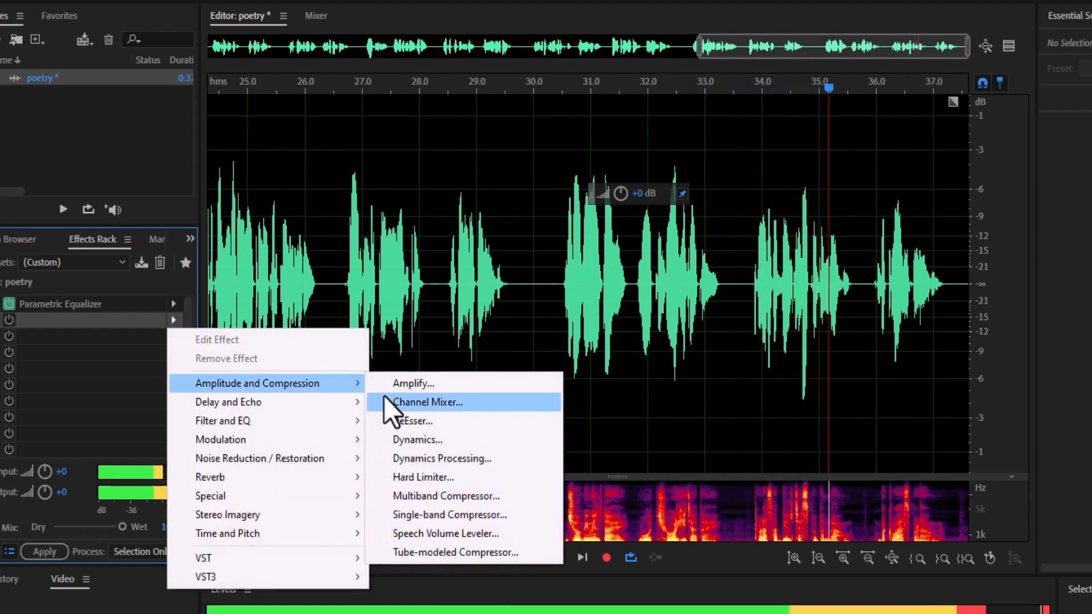
left_click(410, 425)
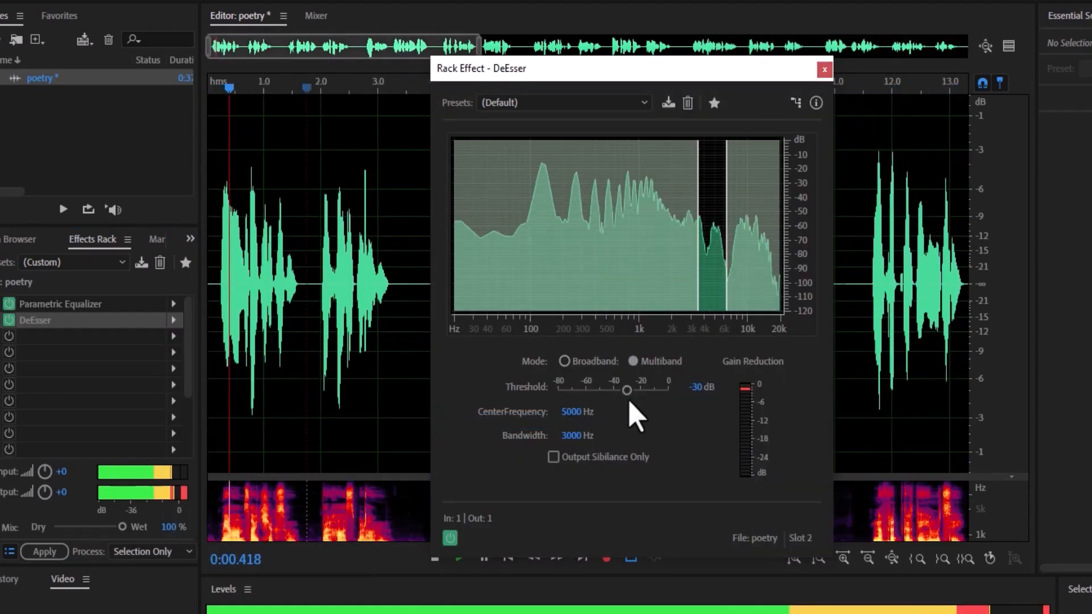
left_click_drag(627, 391, 696, 487)
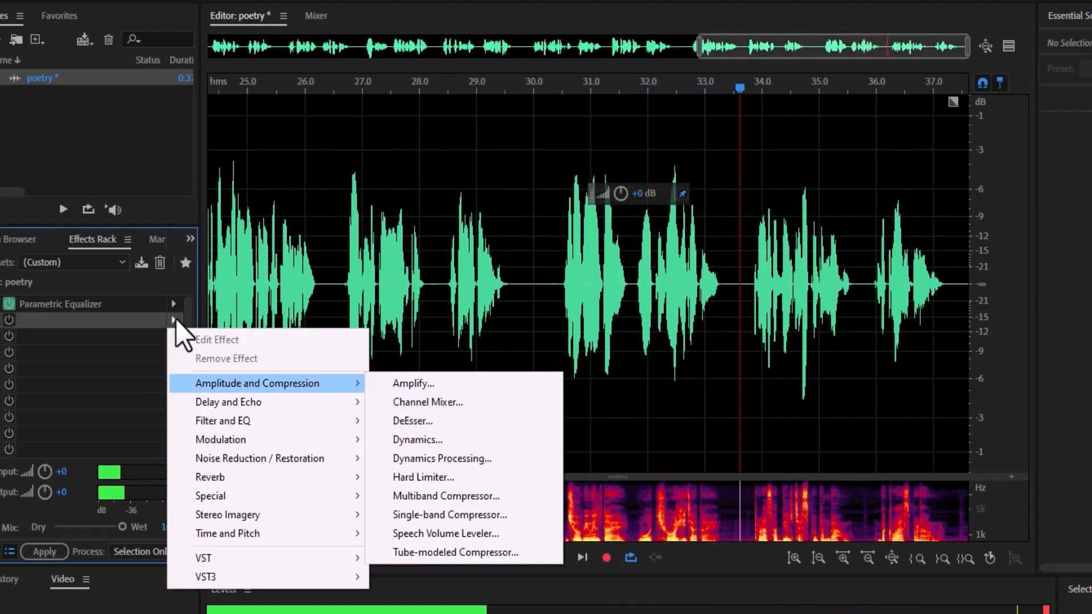
left_click(176, 319)
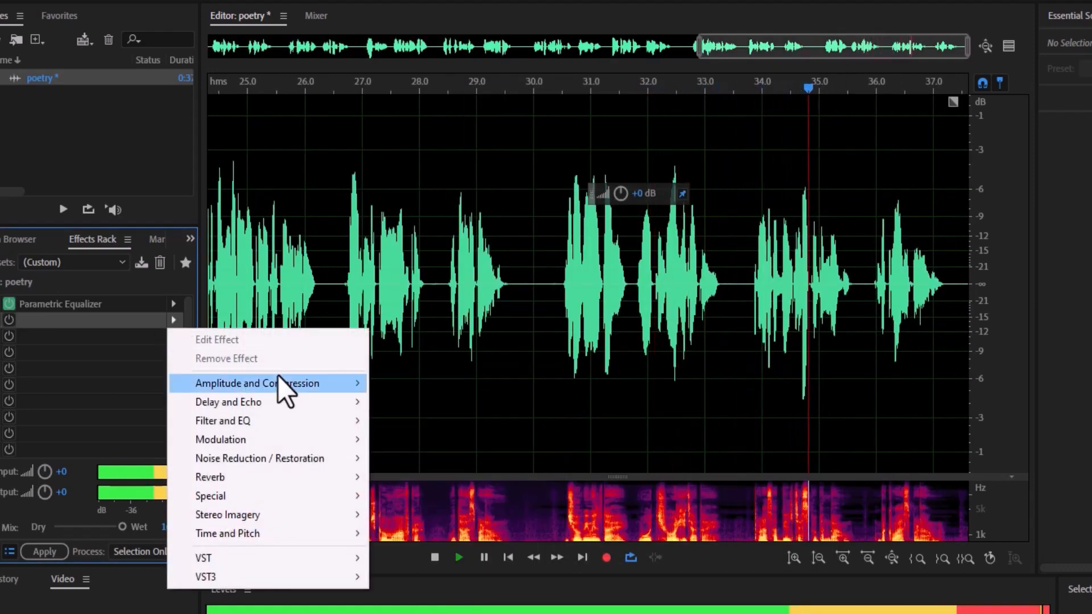
mouse_move(277, 383)
left_click(418, 351)
Set the DeEsser's threshold to -40.6 dB, its bandwidth to 100 Hz and its center frequency to 11786 Hz.
left_click_drag(622, 390, 762, 540)
left_click_drag(571, 437, 353, 464)
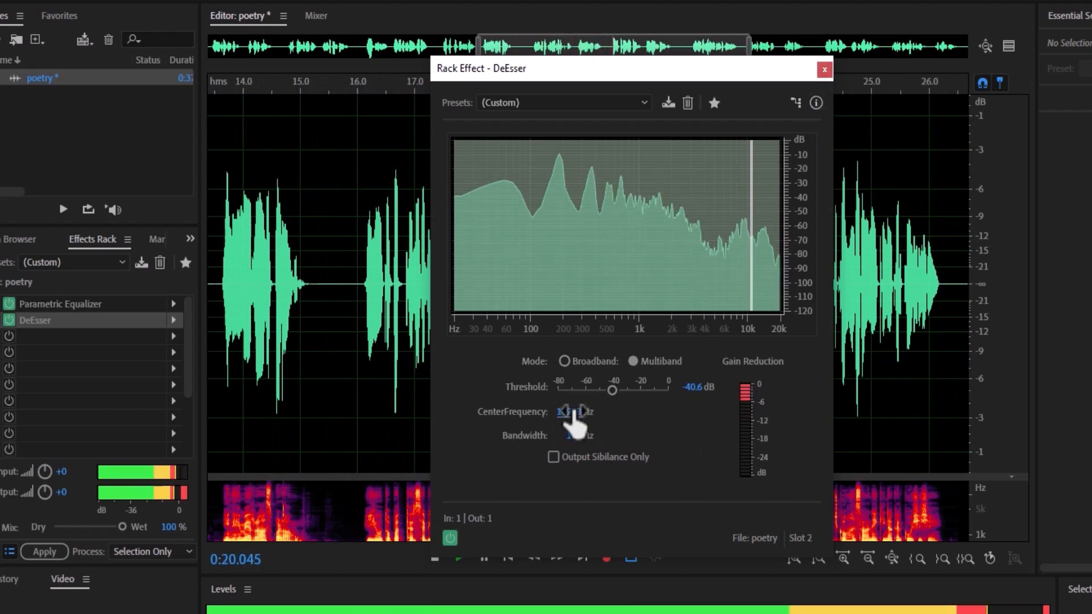
left_click_drag(575, 415, 675, 364)
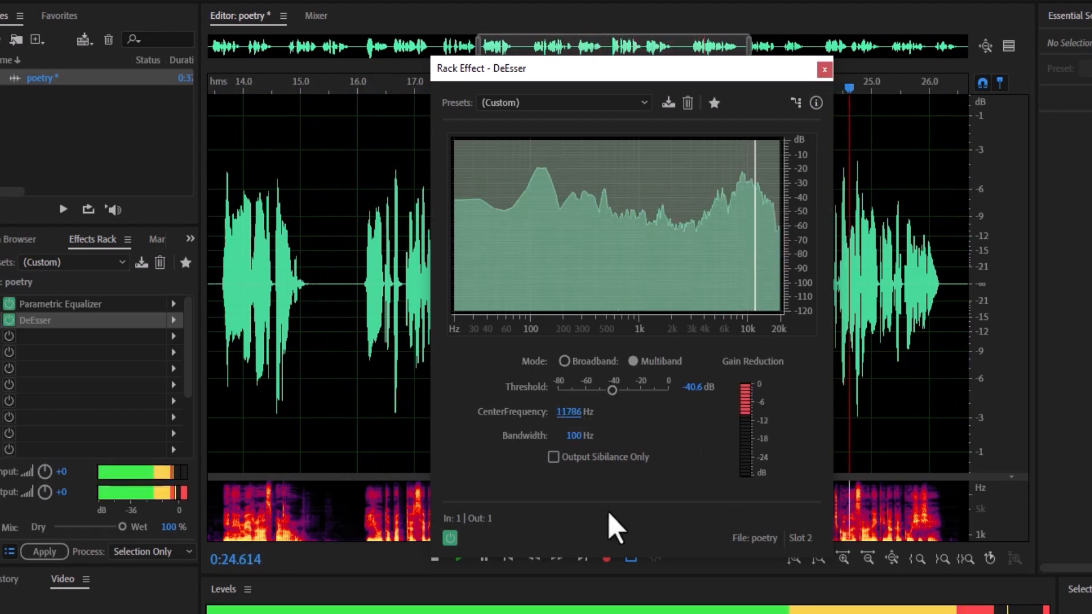
Briefly audition the DeEsser's sibilance-only output, restore normal output and apply the effects rack to the recording.
left_click(554, 458)
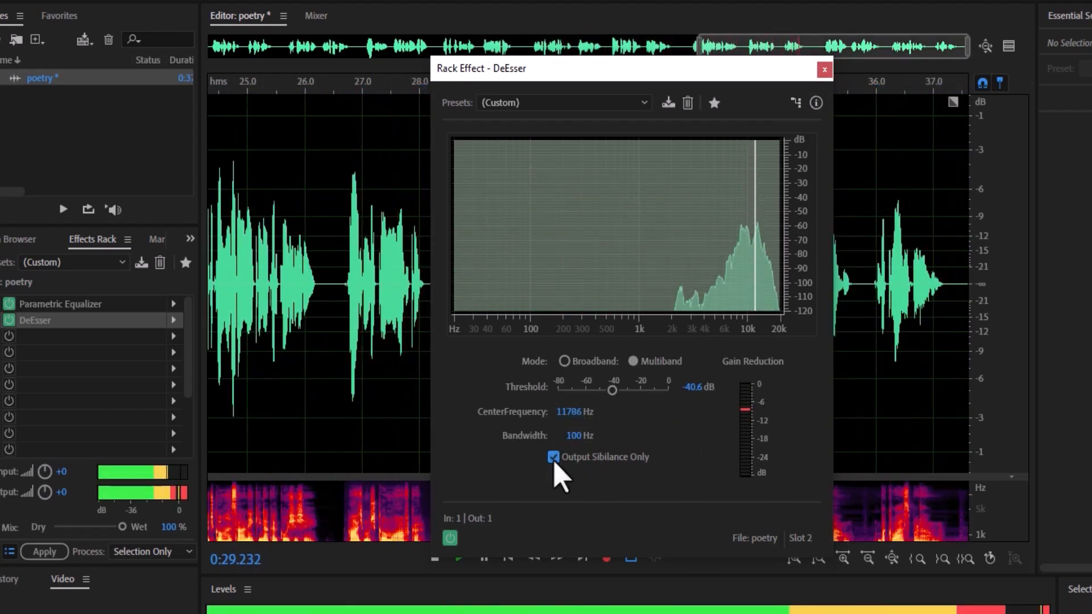
left_click(554, 459)
left_click(824, 69)
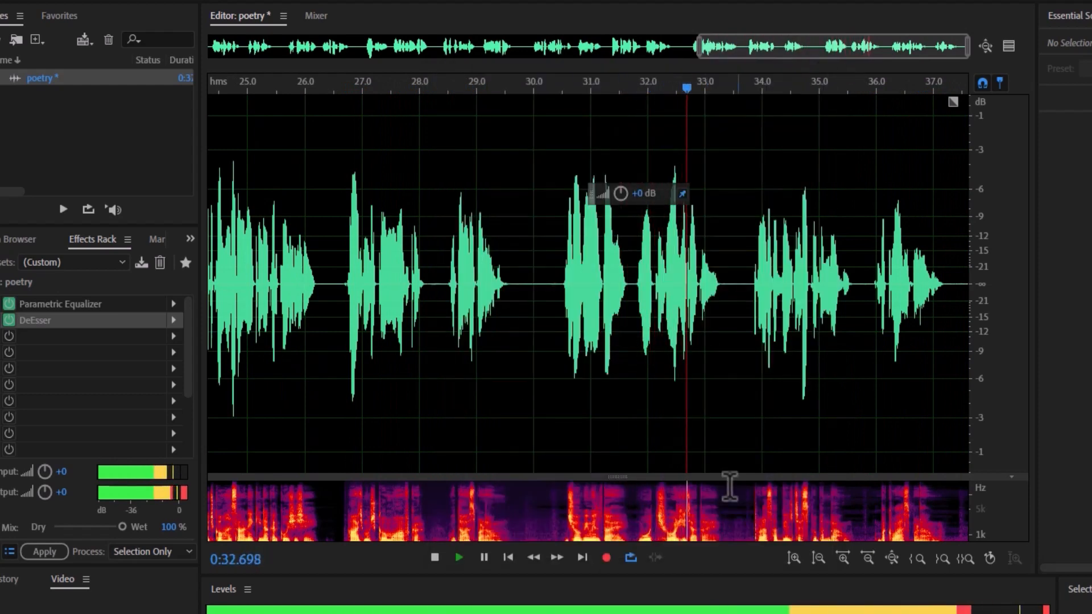
left_click(45, 551)
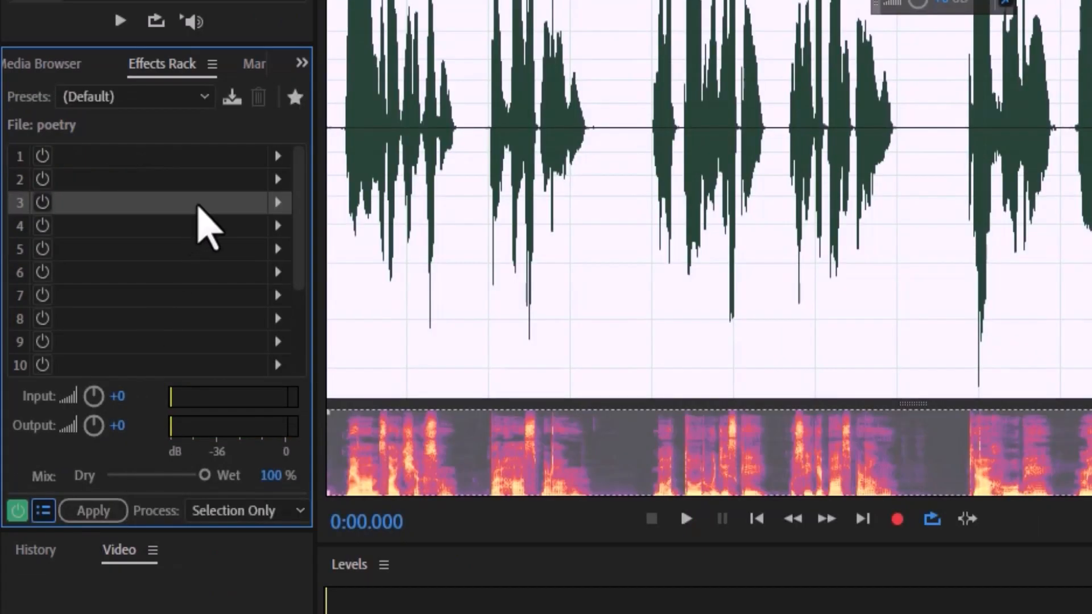
Try the Hard Limiter with the Limit to -3dB preset on the recording, and undo it.
key("space")
left_click(146, 25)
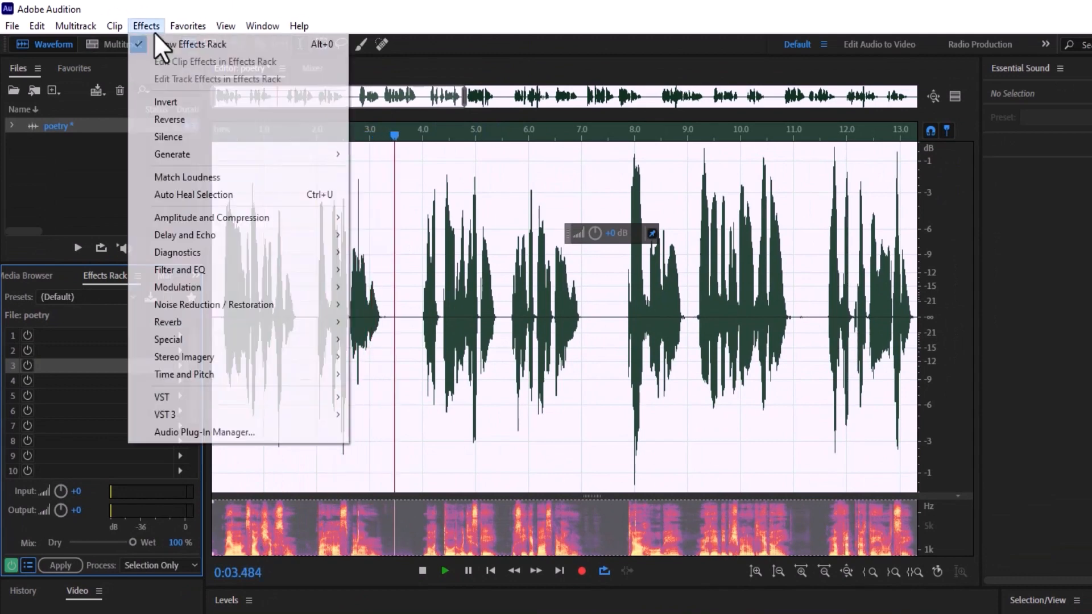
mouse_move(341, 219)
left_click(391, 339)
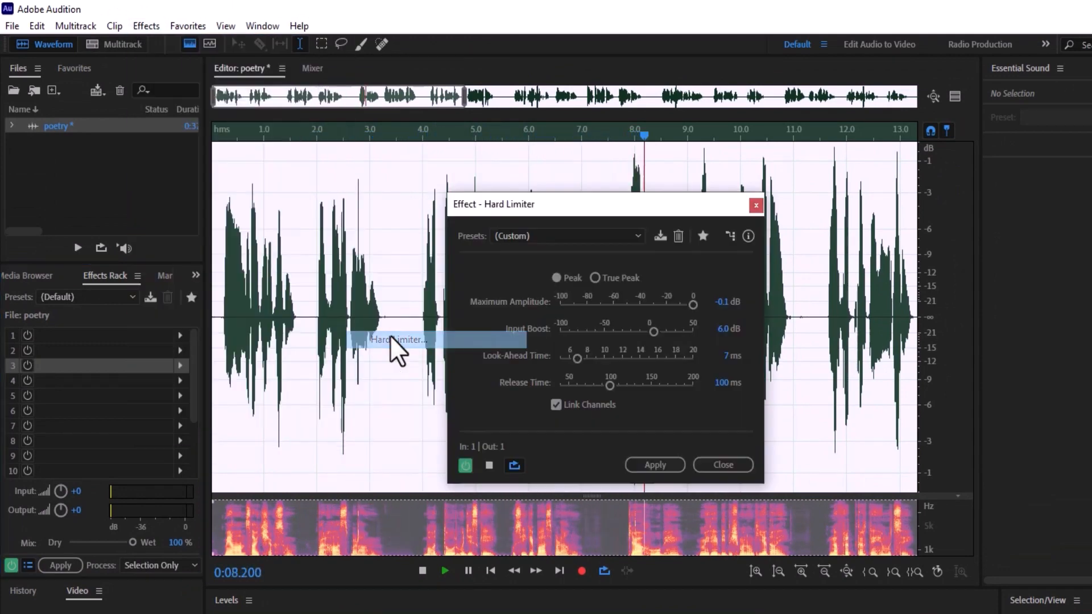
left_click(573, 237)
left_click(552, 342)
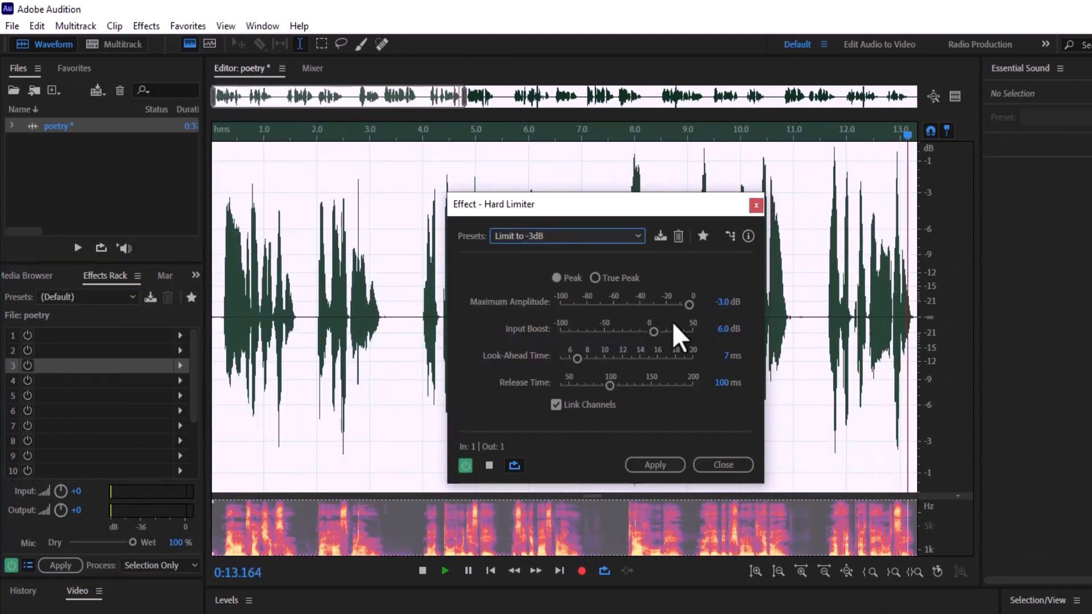
left_click(655, 464)
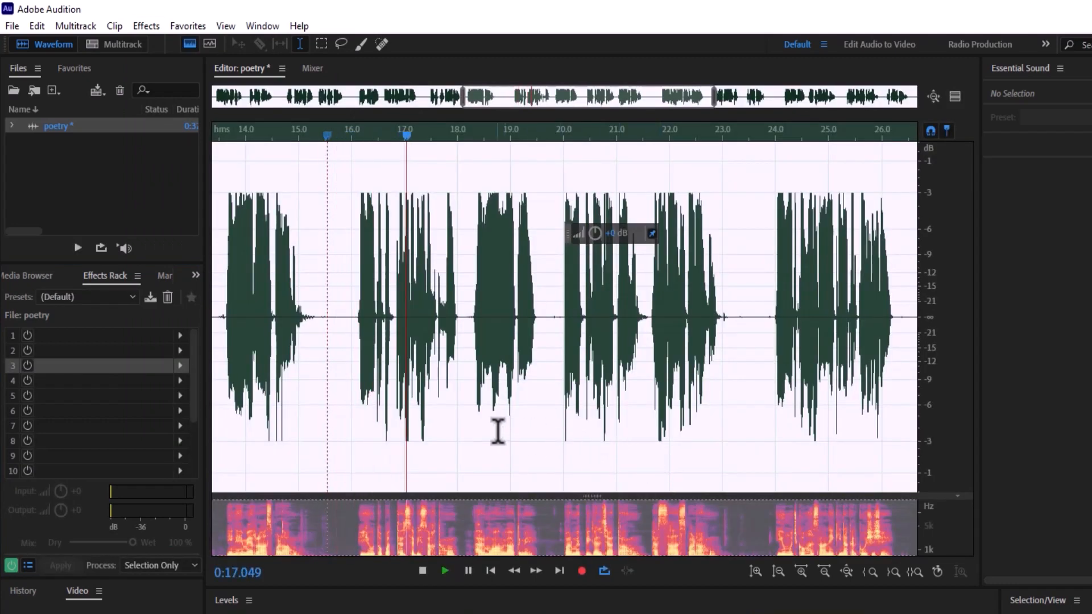
key("ctrl+z")
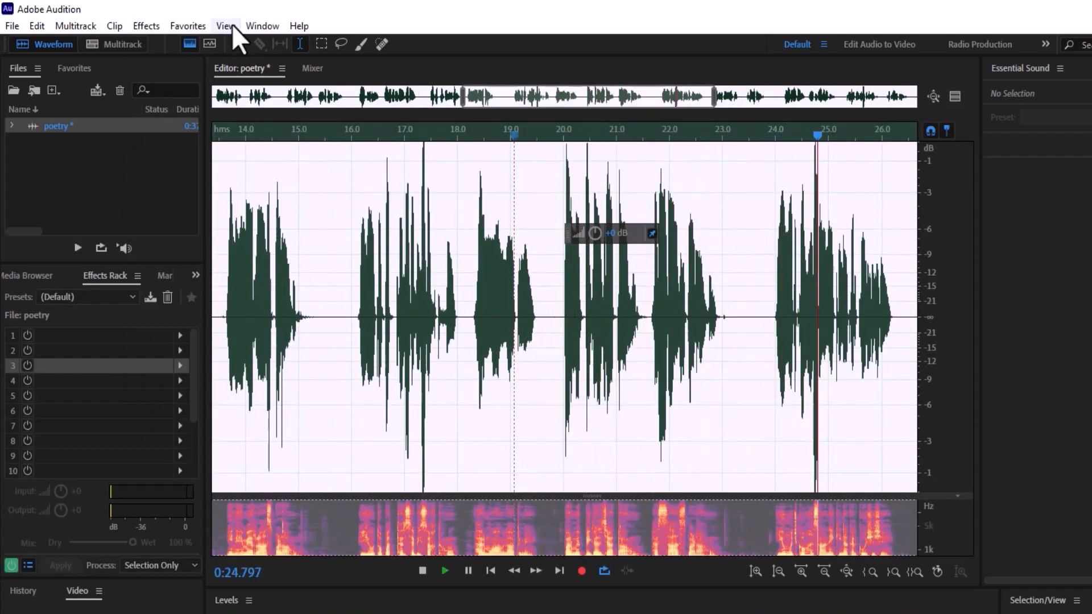
Try a stored favorite effect on the recording and undo it.
left_click(188, 25)
left_click(243, 230)
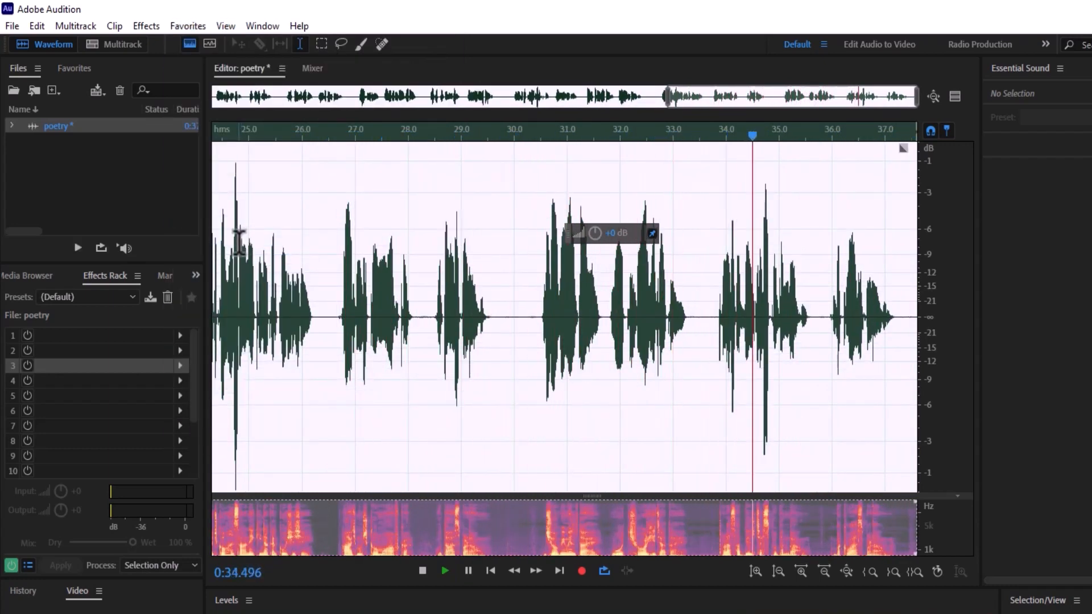
key("ctrl+z")
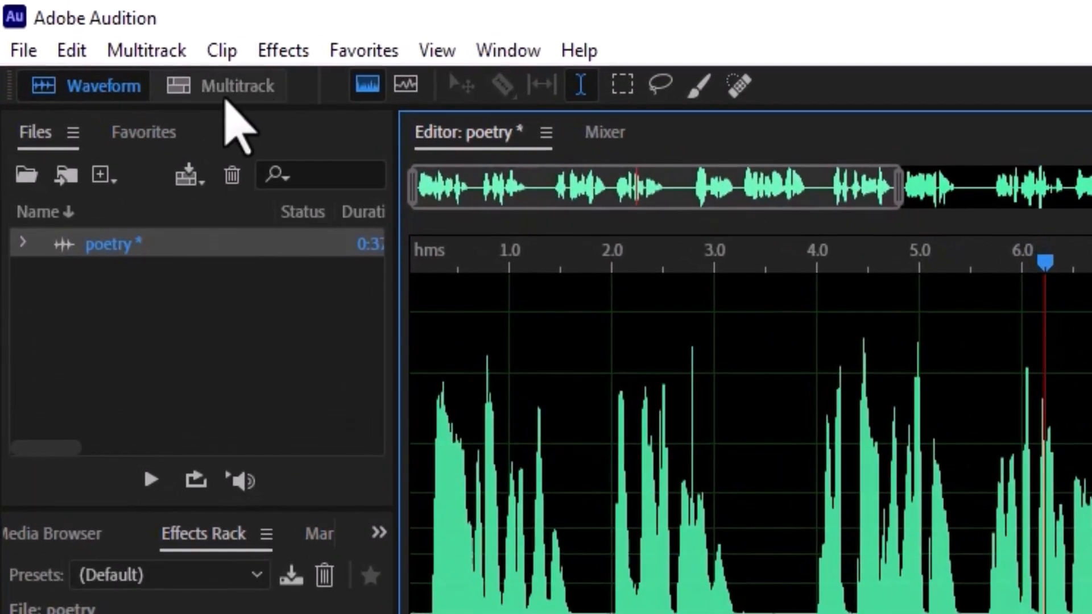
Create a new multitrack session named Poetry Mixingb with the default folder and audio settings.
left_click(228, 91)
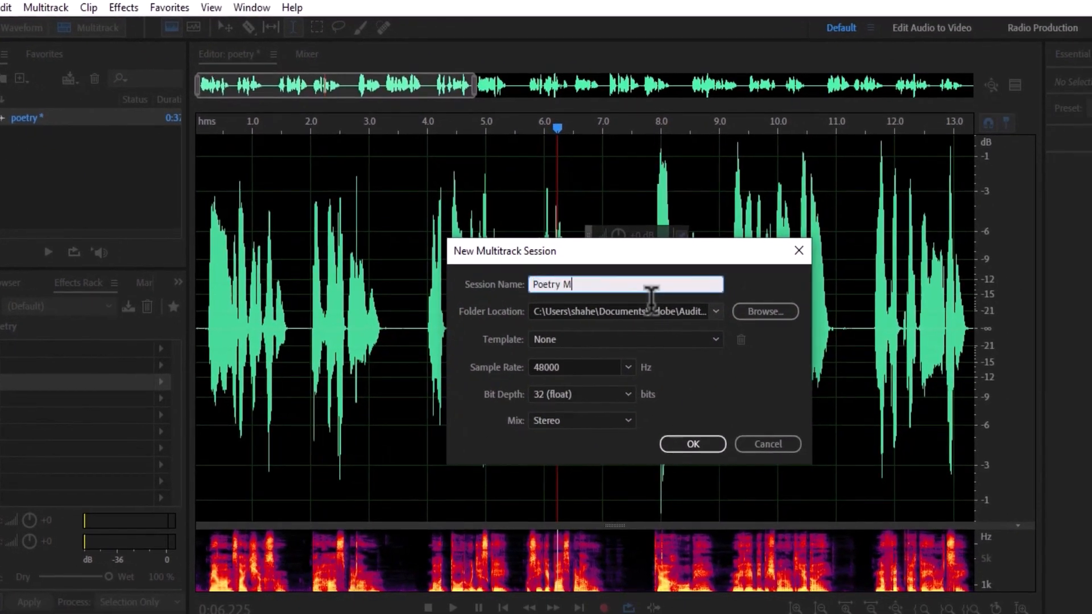
type("Poetry Mixingb")
left_click(692, 444)
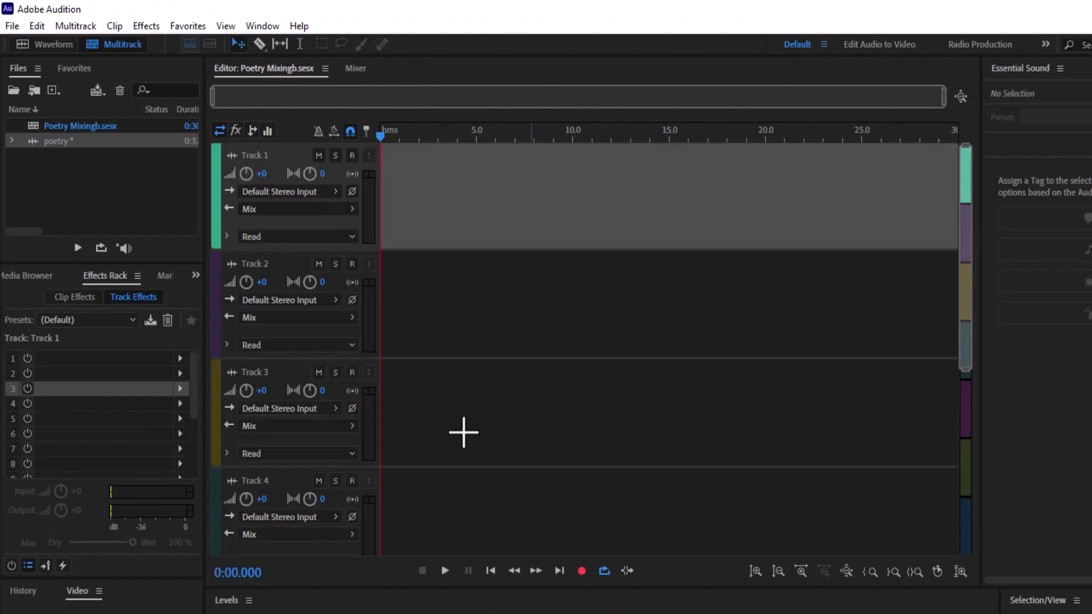
Place the poetry recording at the start of both Track 1 and Track 2.
left_click(89, 128)
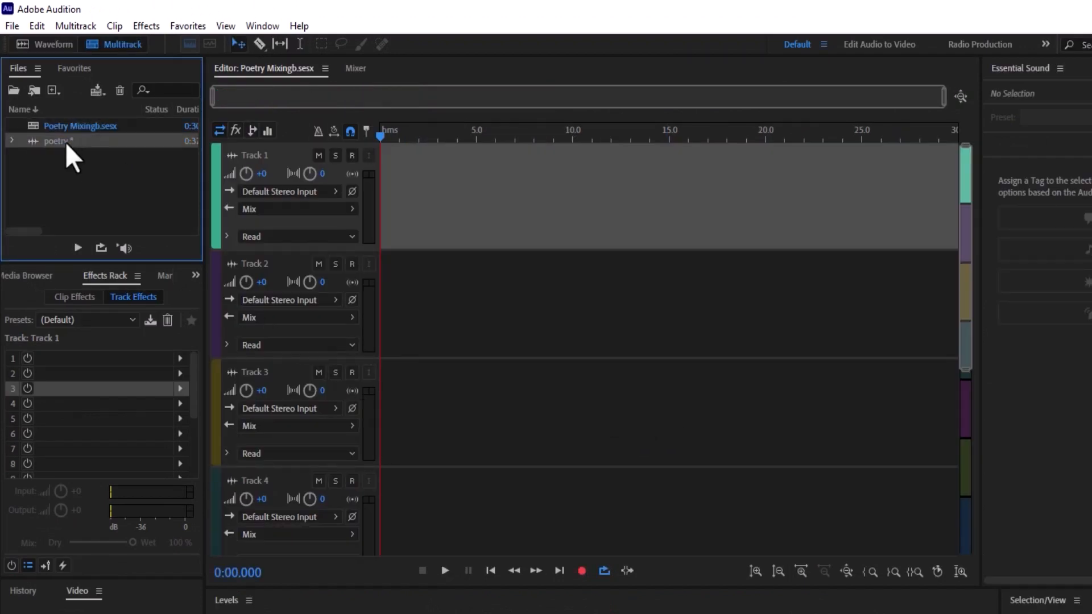
left_click_drag(66, 142, 331, 164)
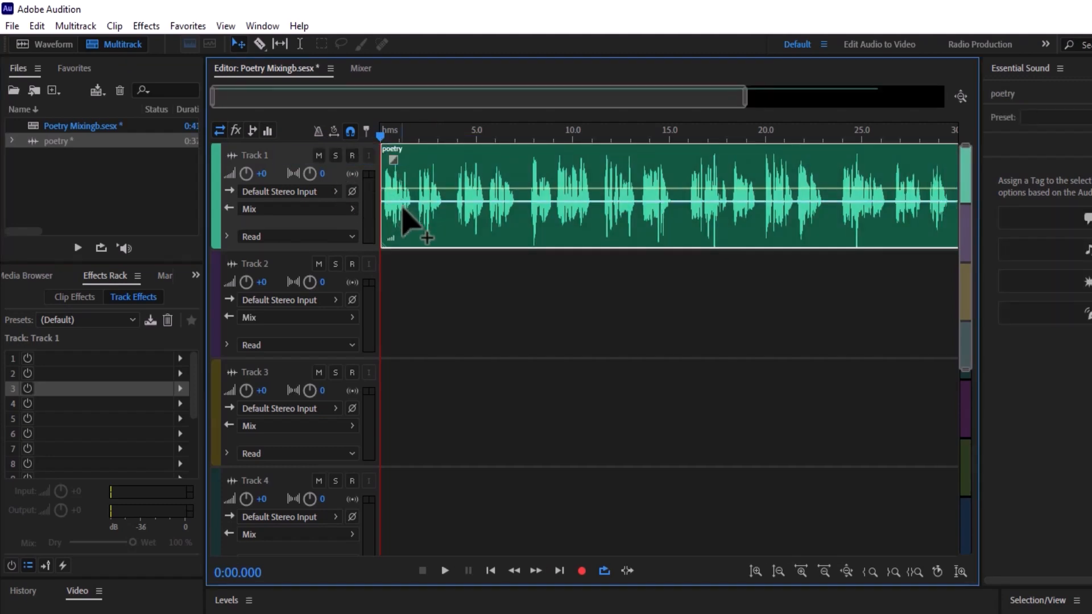
left_click_drag(59, 146, 371, 307)
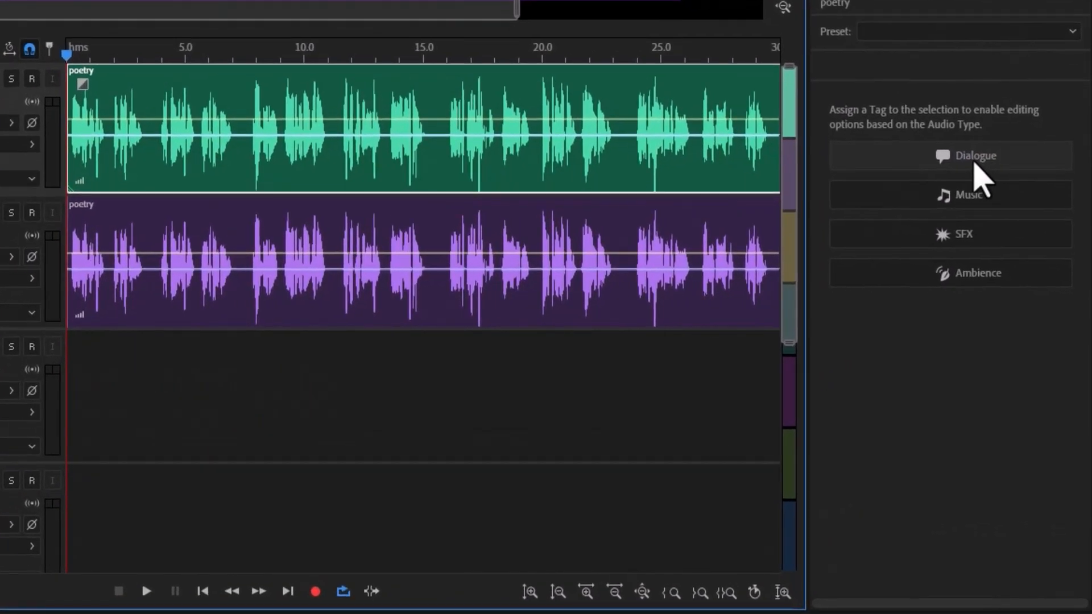
Assign the Dialogue audio type to the poetry clips on Track 1 and Track 2.
left_click(985, 199)
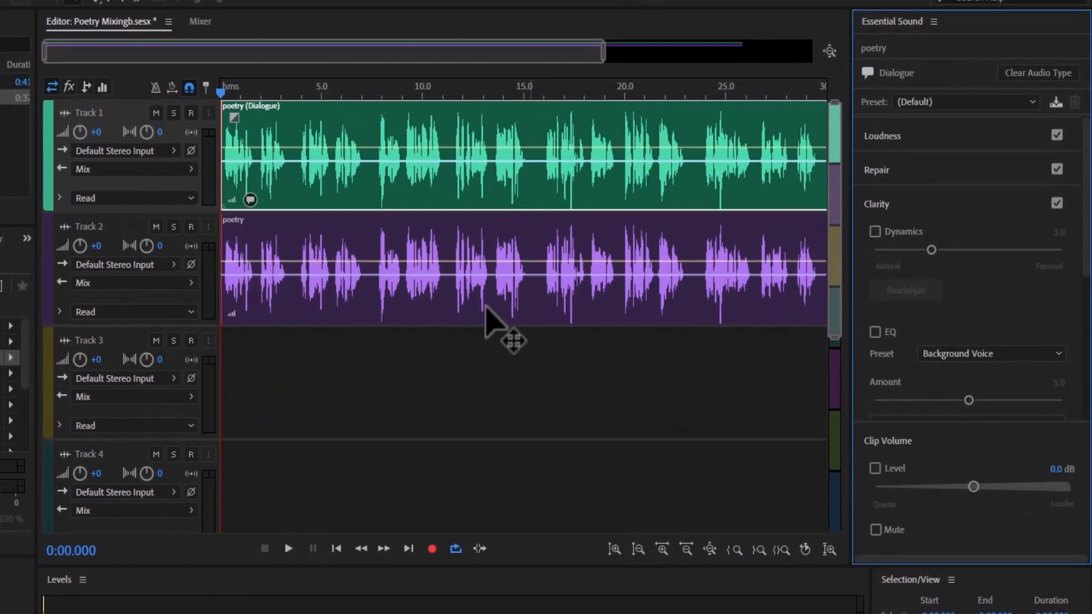
left_click(626, 287)
left_click(971, 179)
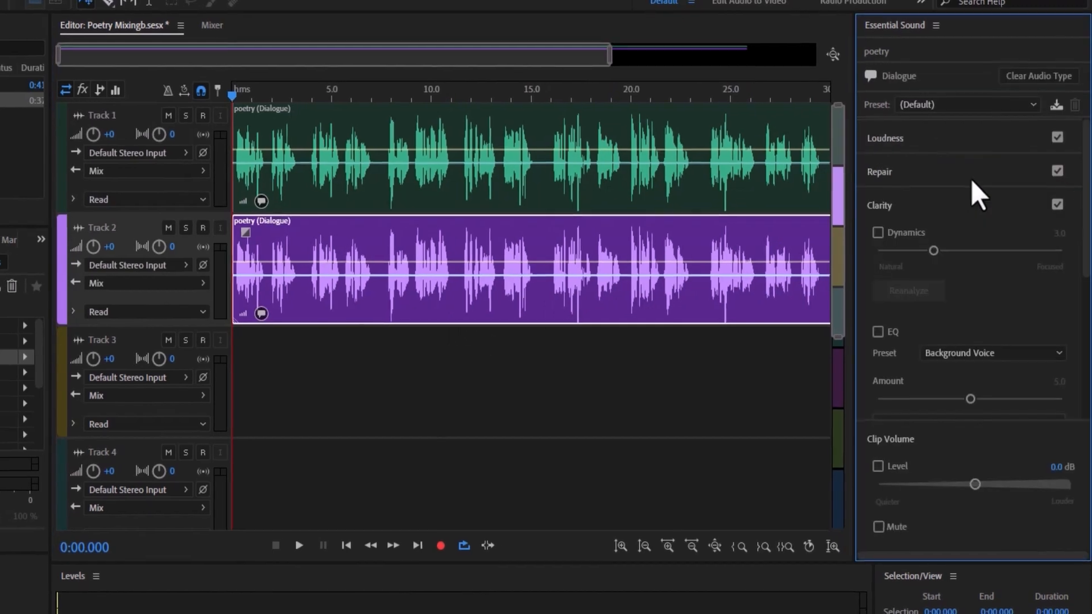
Play the first few seconds of the two-track mix and return the playhead to the start.
key("space")
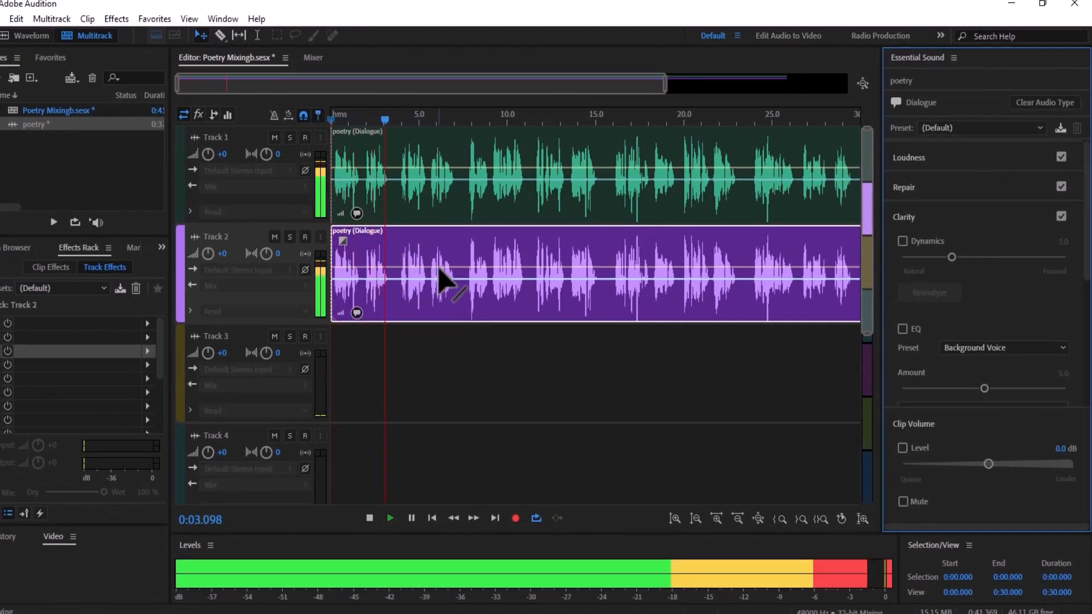
key("space")
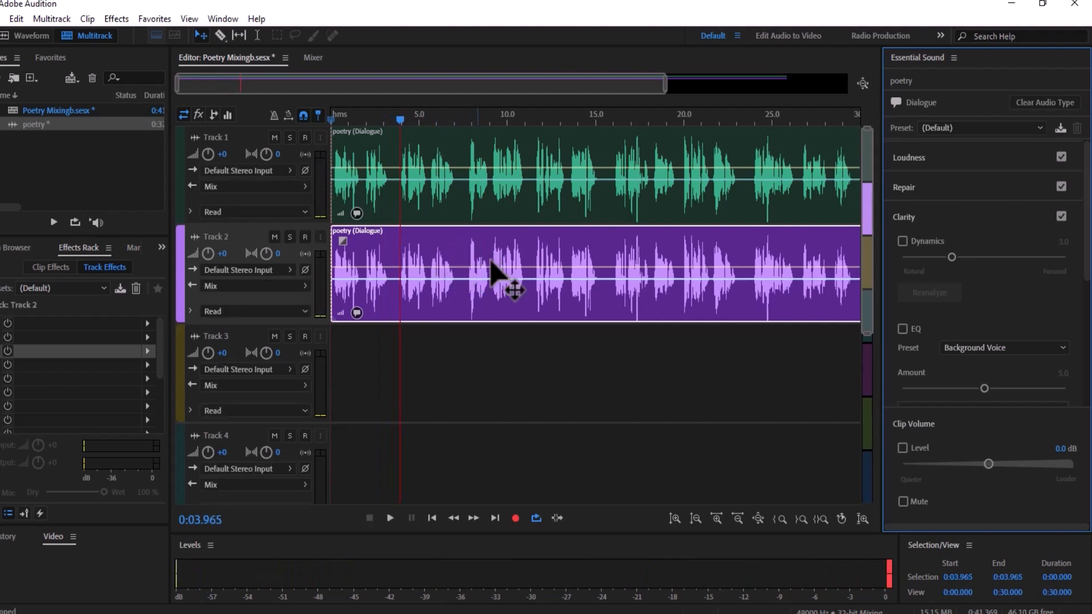
left_click(432, 518)
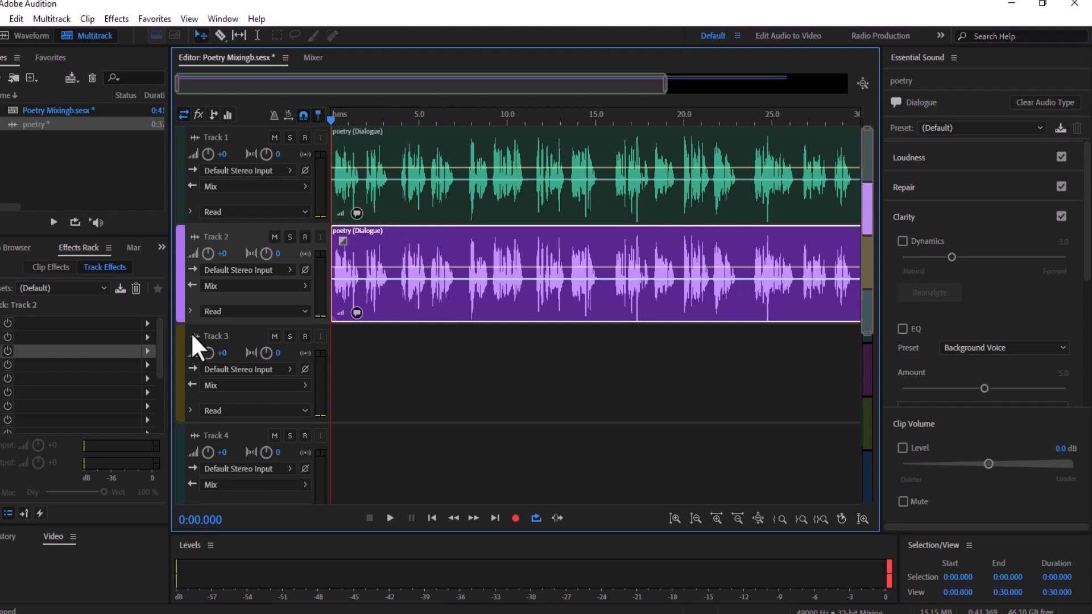
Add Studio Reverb to the first track effects slot of Track 2 and briefly listen to the mix.
left_click(146, 323)
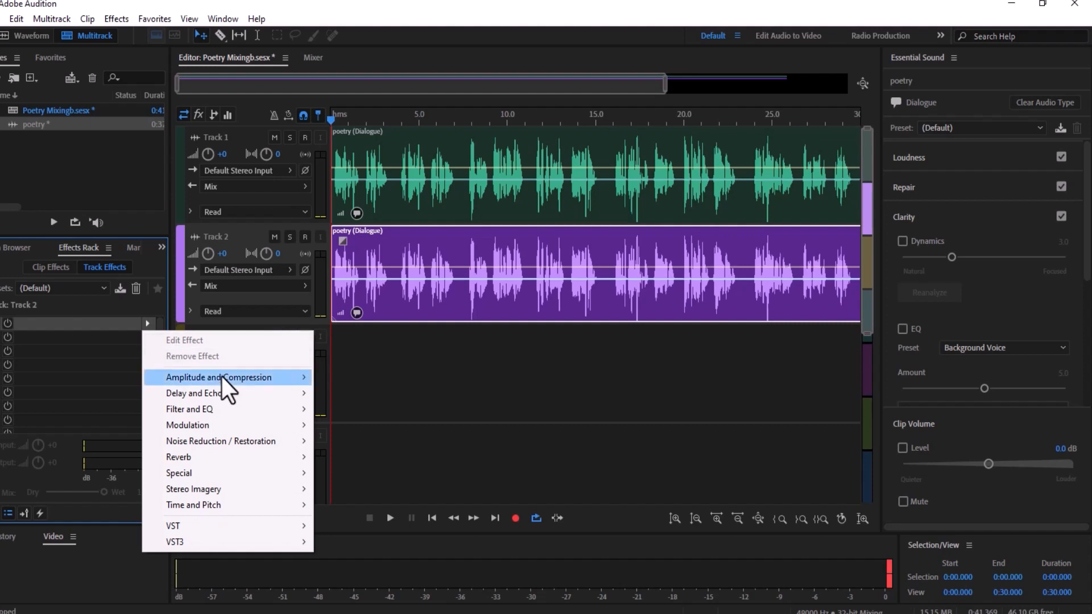
mouse_move(242, 463)
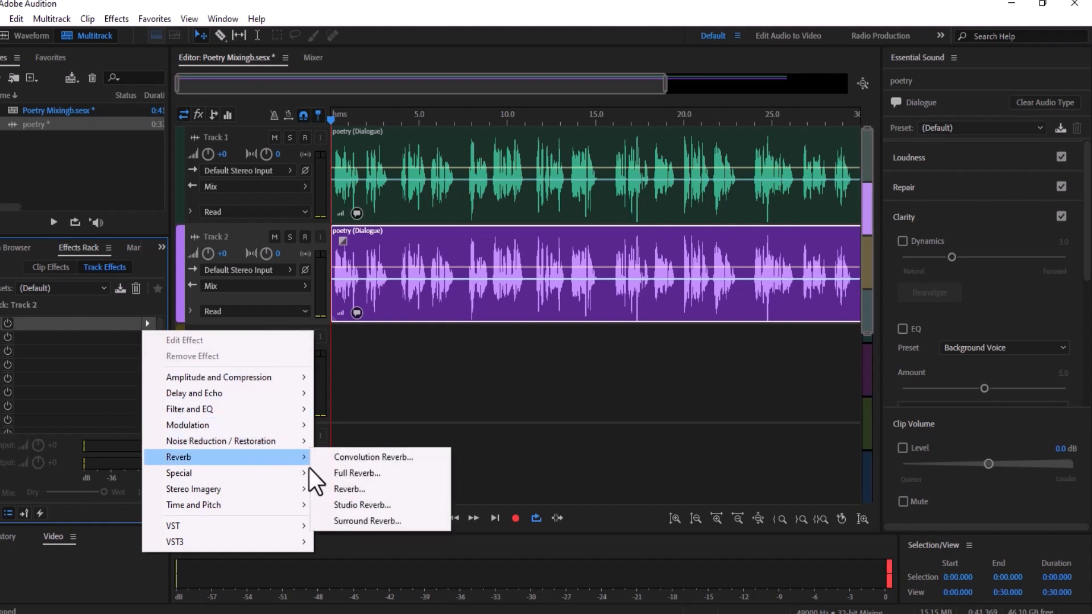
left_click(370, 506)
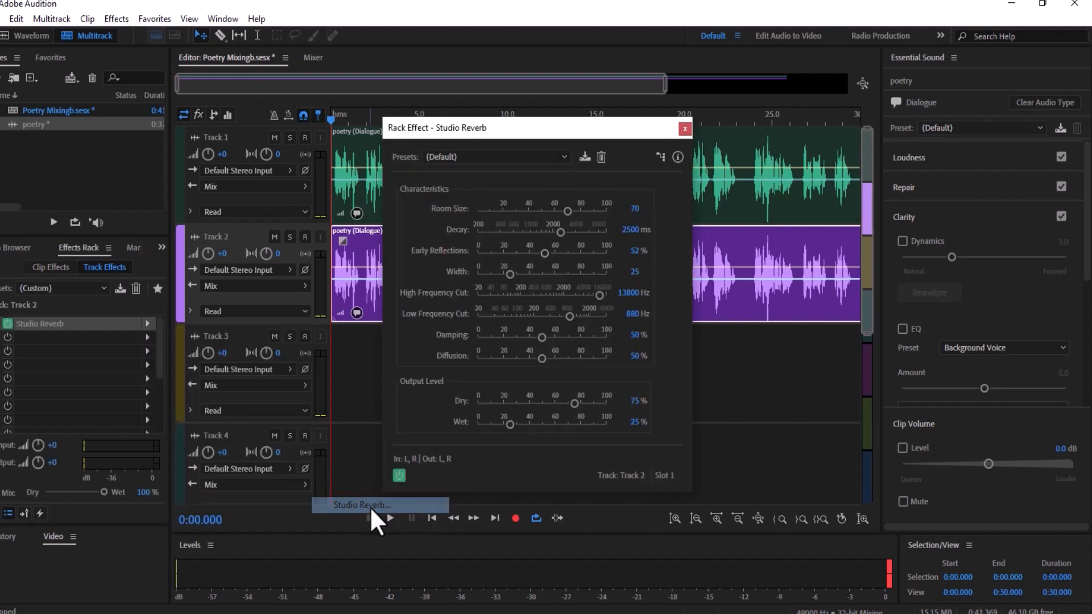
key("space")
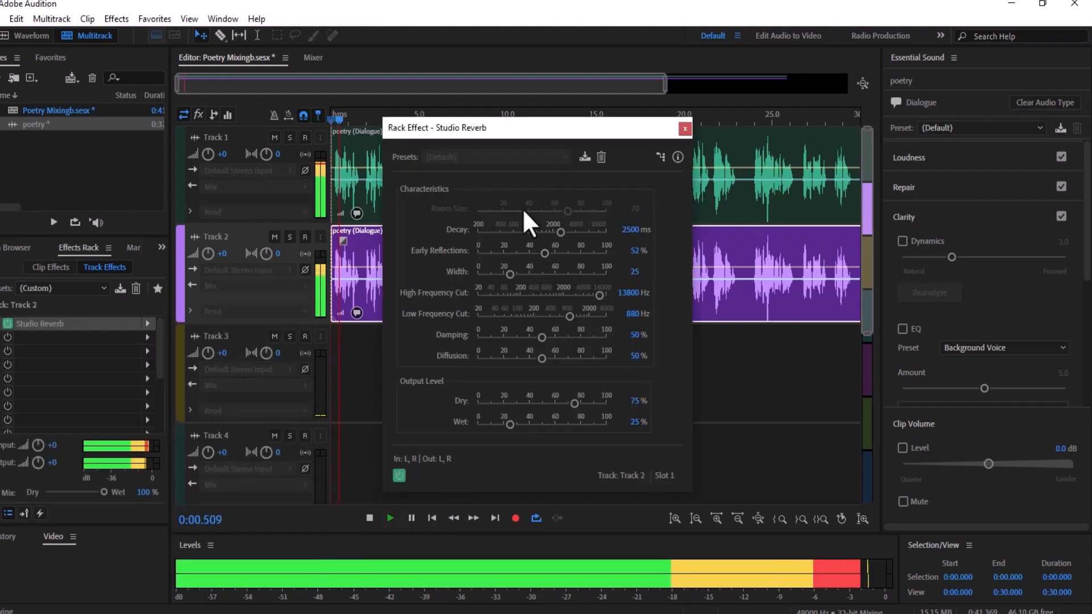
key("space")
Load the MyPreset 2 preset in Track 2's Studio Reverb and close the effect settings.
left_click(521, 158)
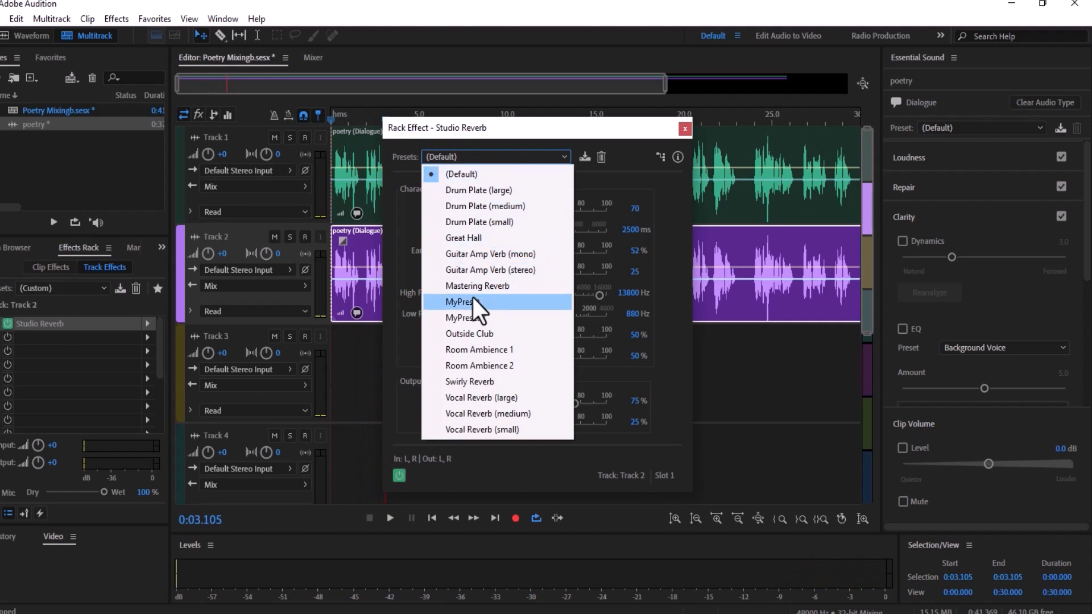
left_click(469, 318)
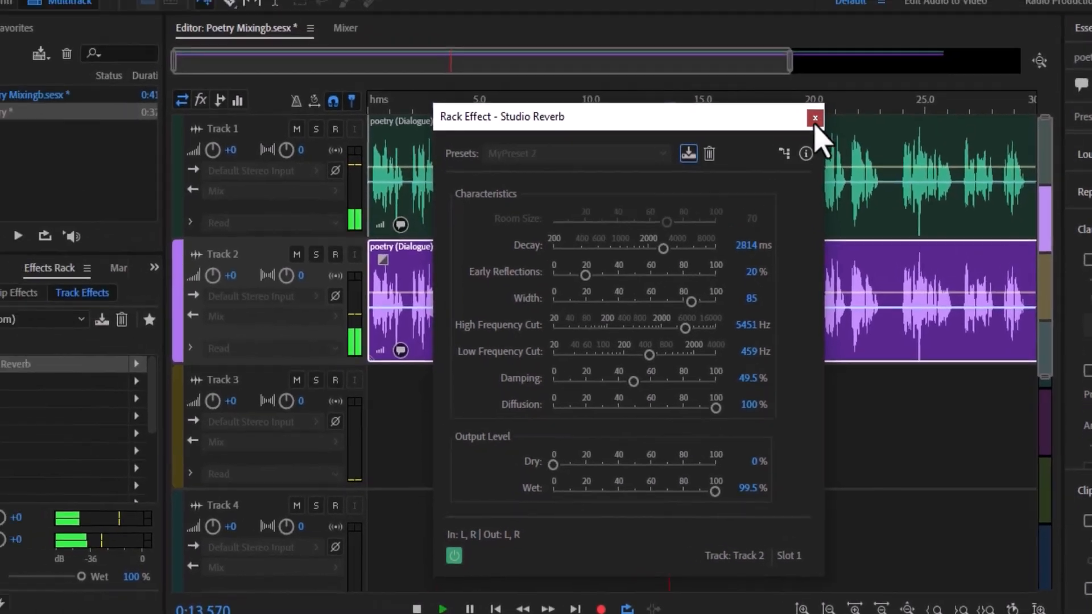
left_click(769, 35)
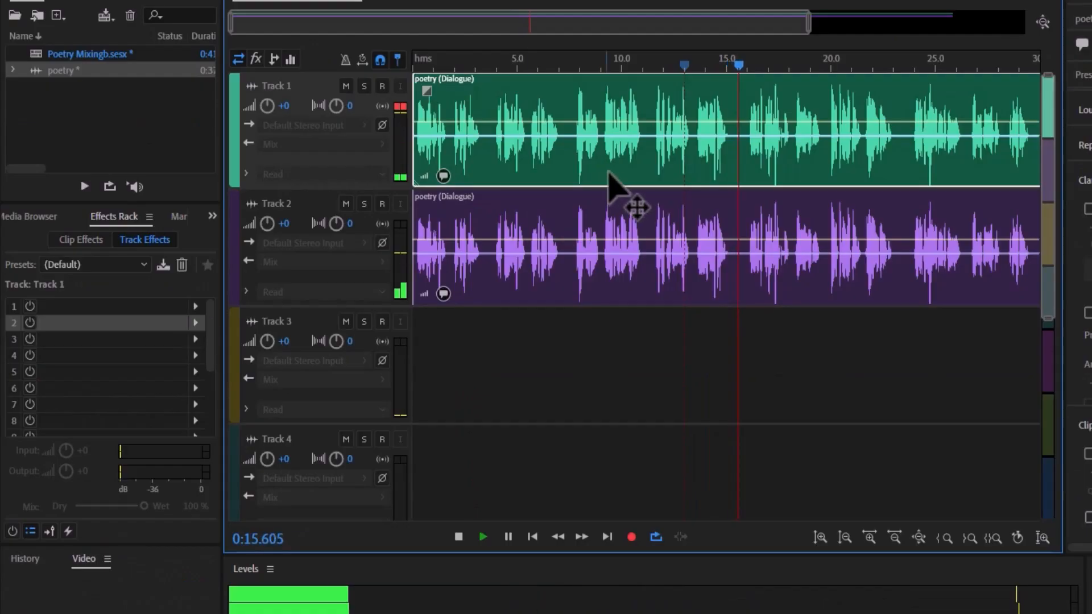
Select the Track 2 clip, stop playback, and add TDR Nova to the second track effects slot.
left_click(622, 227)
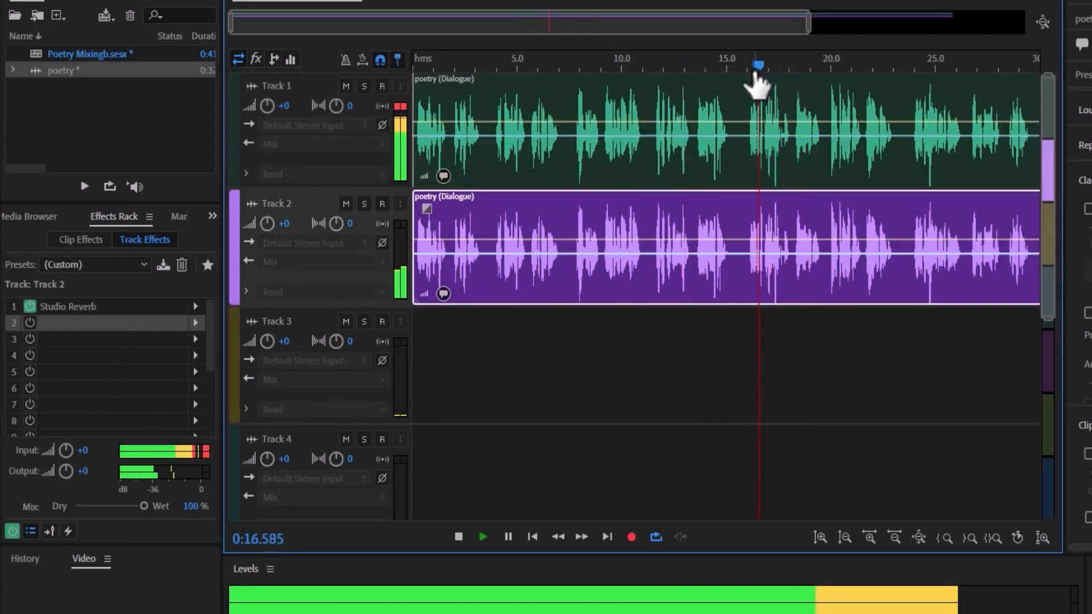
key("space")
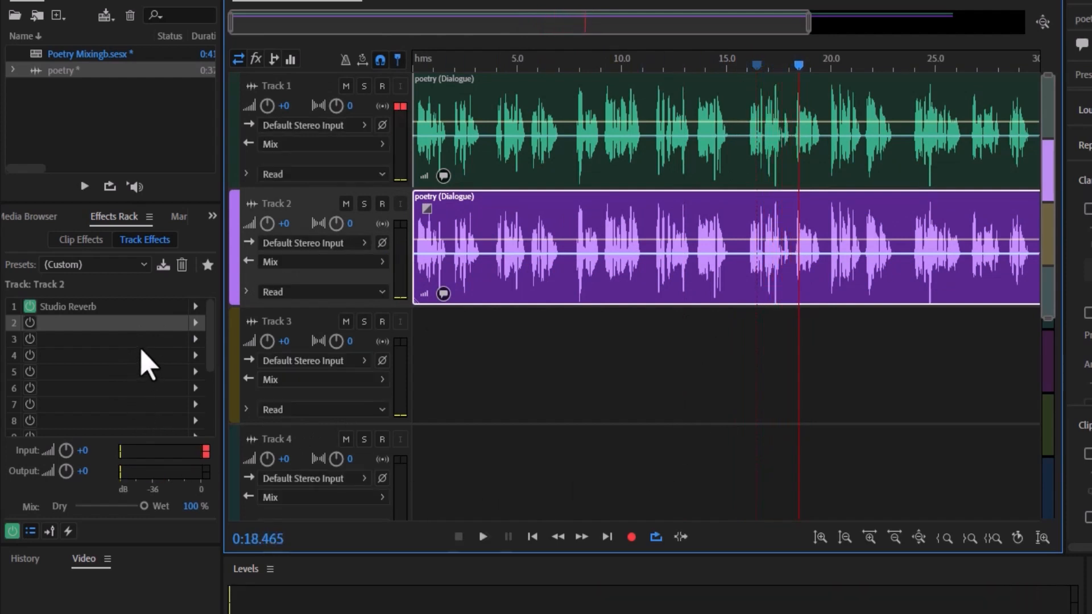
left_click(195, 324)
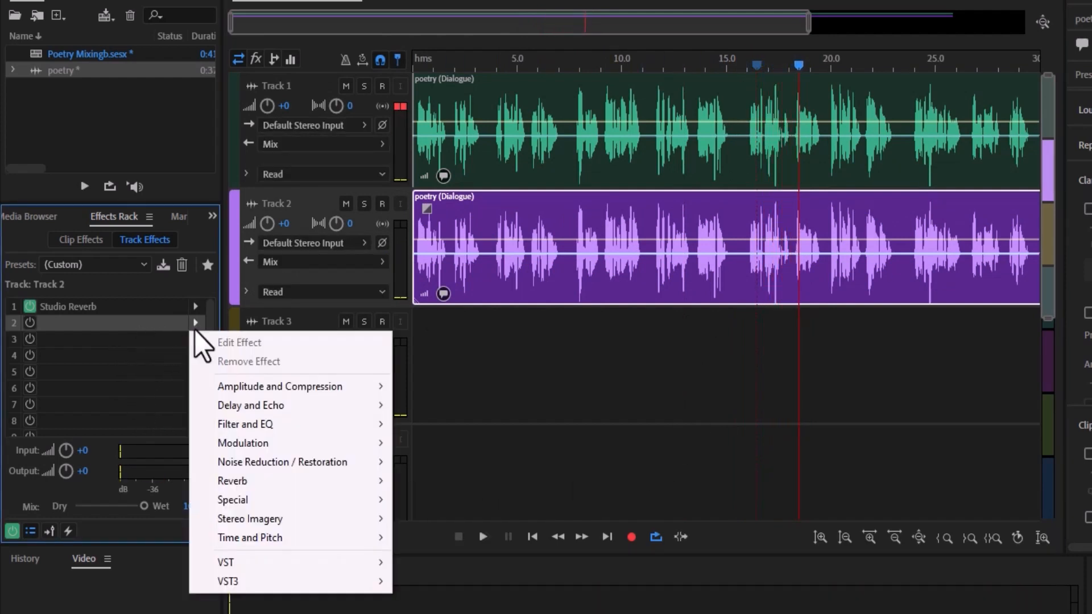
mouse_move(310, 585)
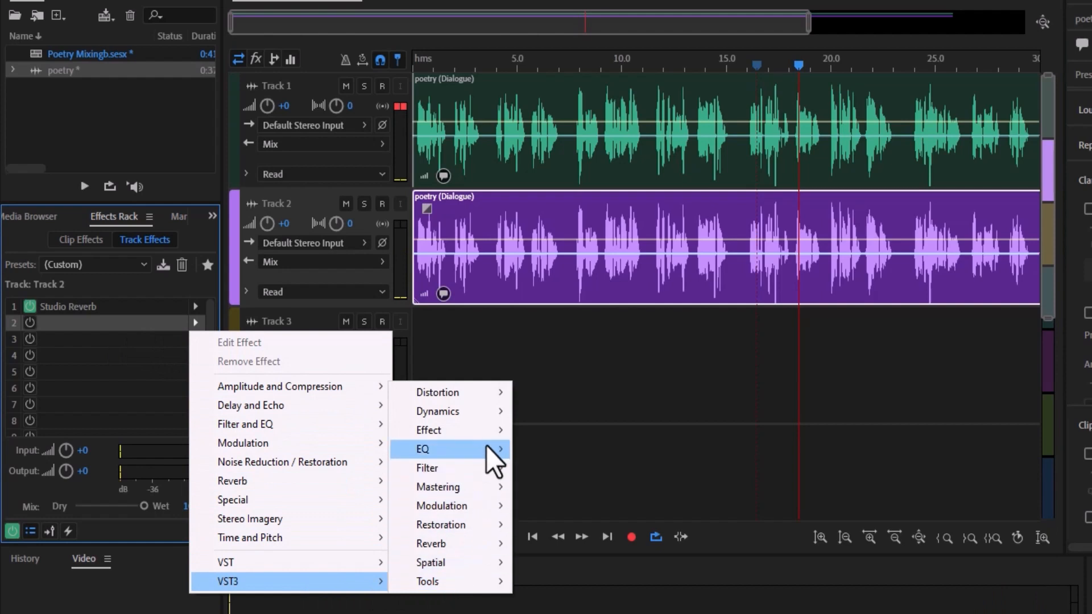
mouse_move(487, 449)
mouse_move(563, 468)
left_click(699, 468)
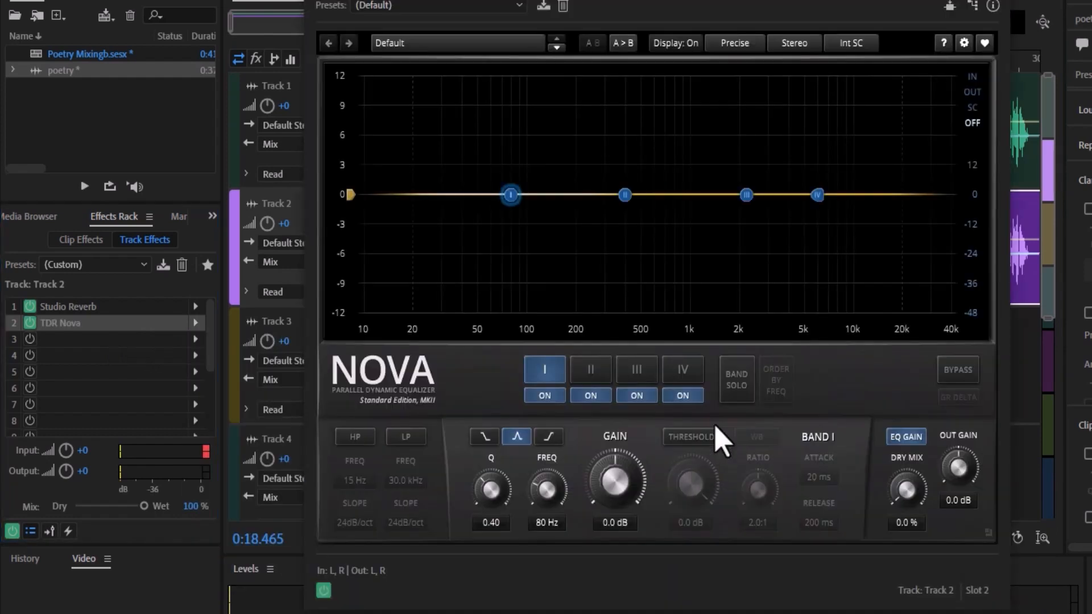
During playback, enable Nova's high-pass filter at about 284 Hz and its low-pass filter at about 14.3 kHz.
key("space")
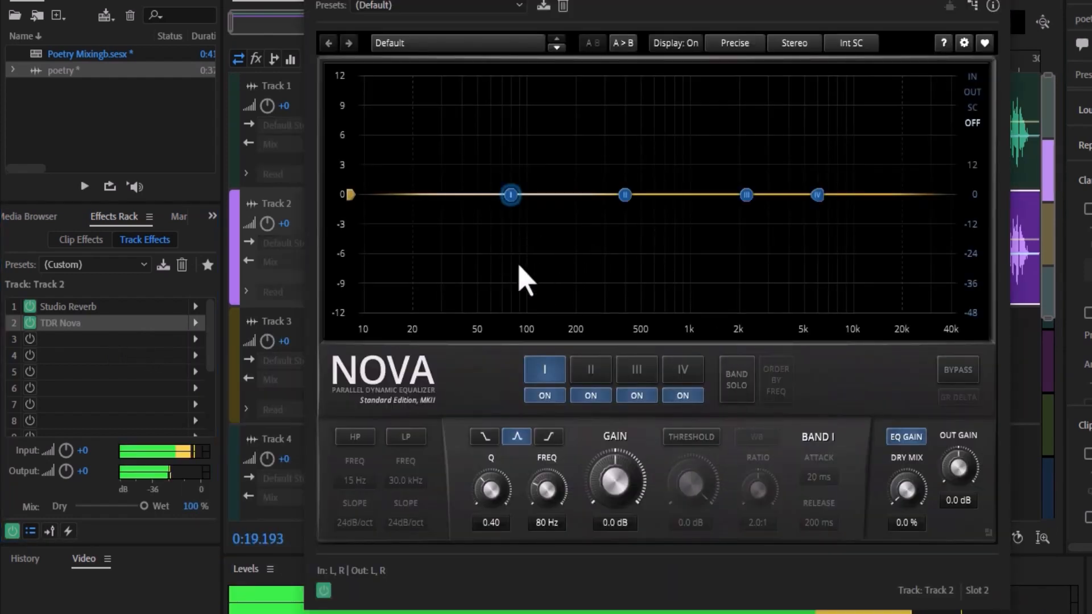
left_click(355, 437)
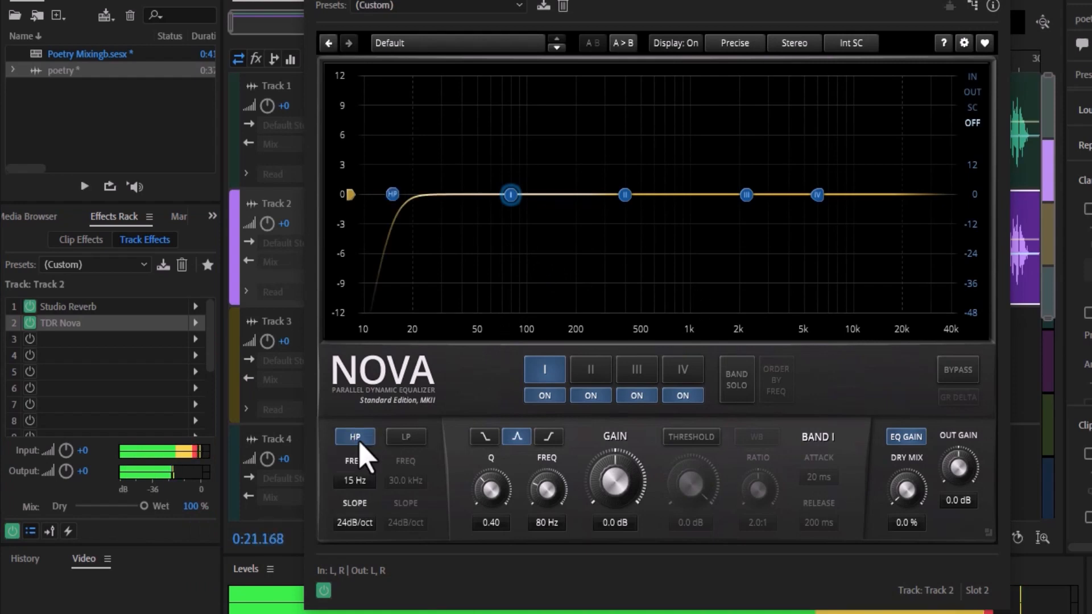
left_click_drag(395, 196, 611, 261)
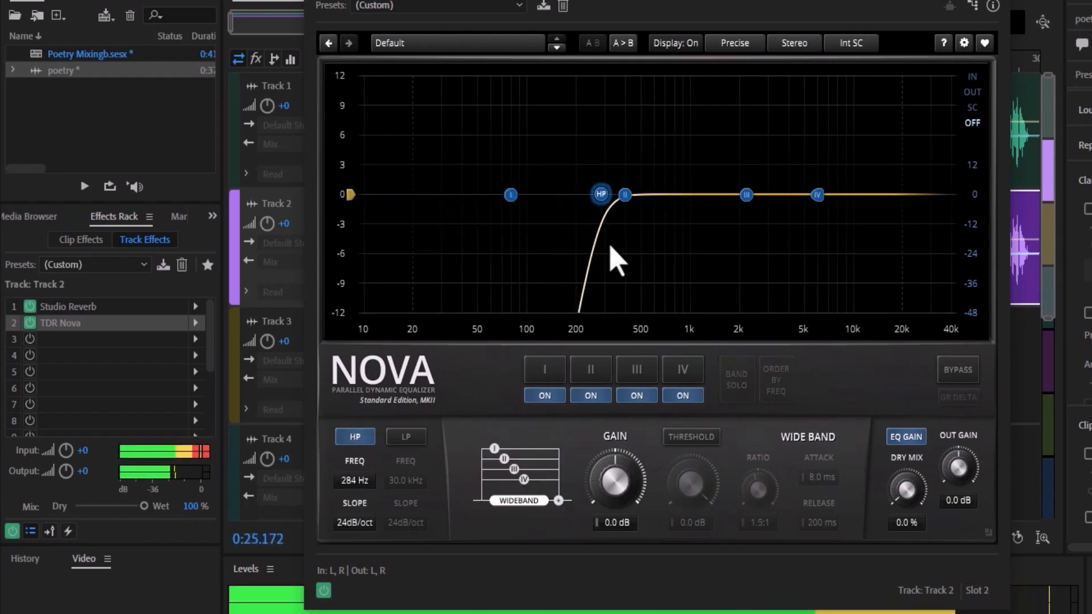
left_click(406, 437)
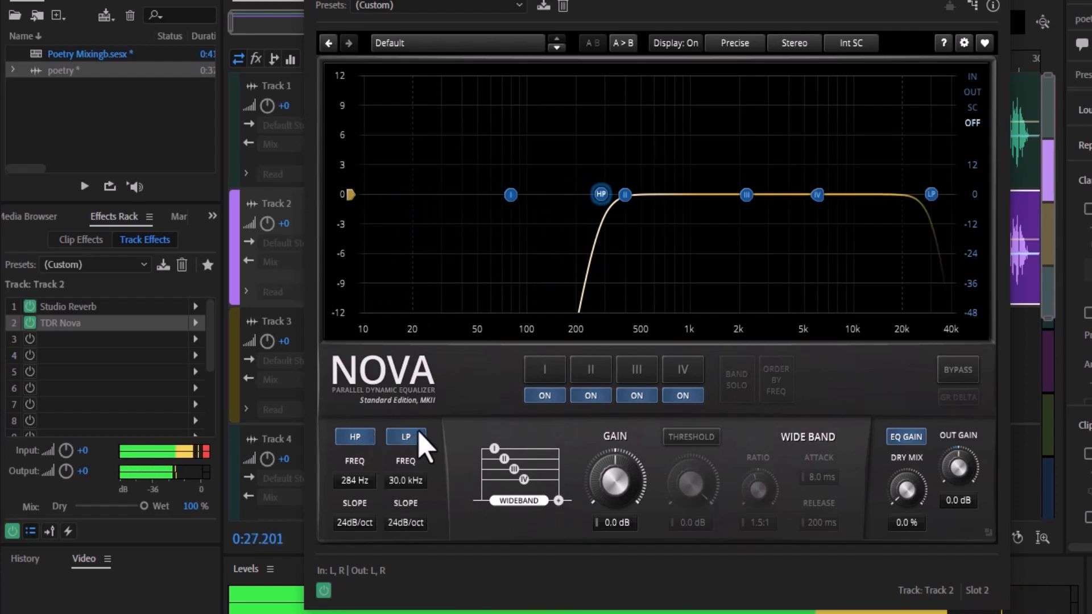
left_click_drag(926, 202, 874, 227)
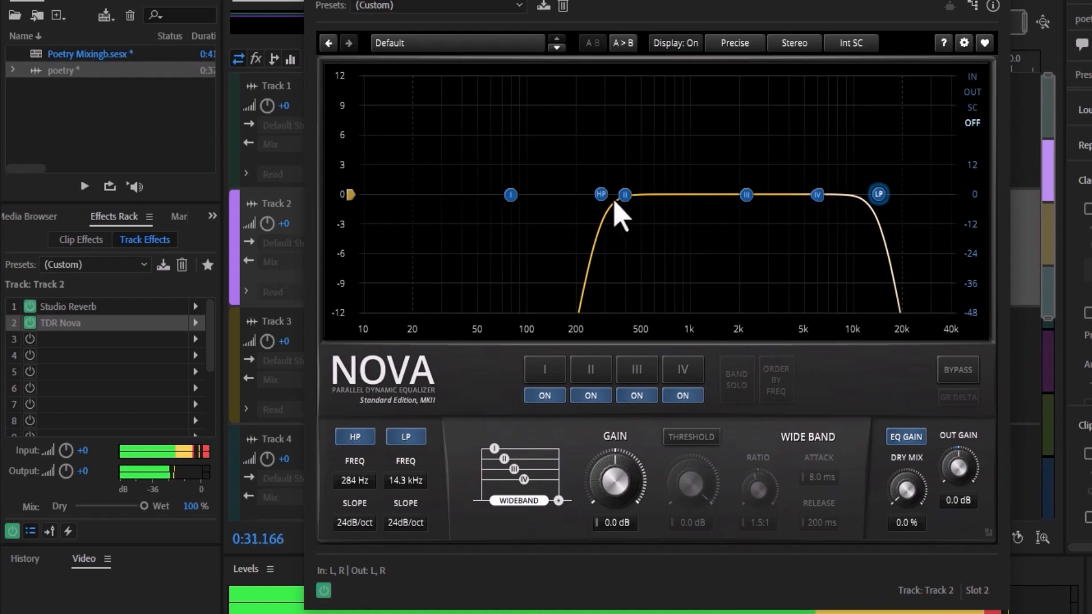
Adjust Nova's high-pass cutoff to about 434 Hz and close the effect settings.
left_click_drag(604, 200, 627, 206)
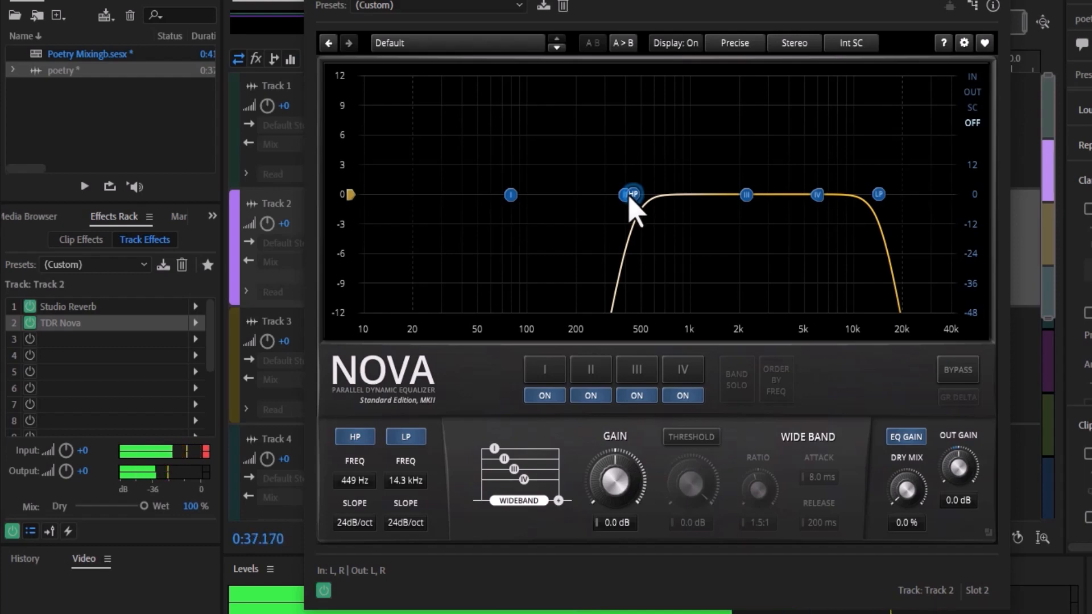
left_click_drag(629, 195, 626, 199)
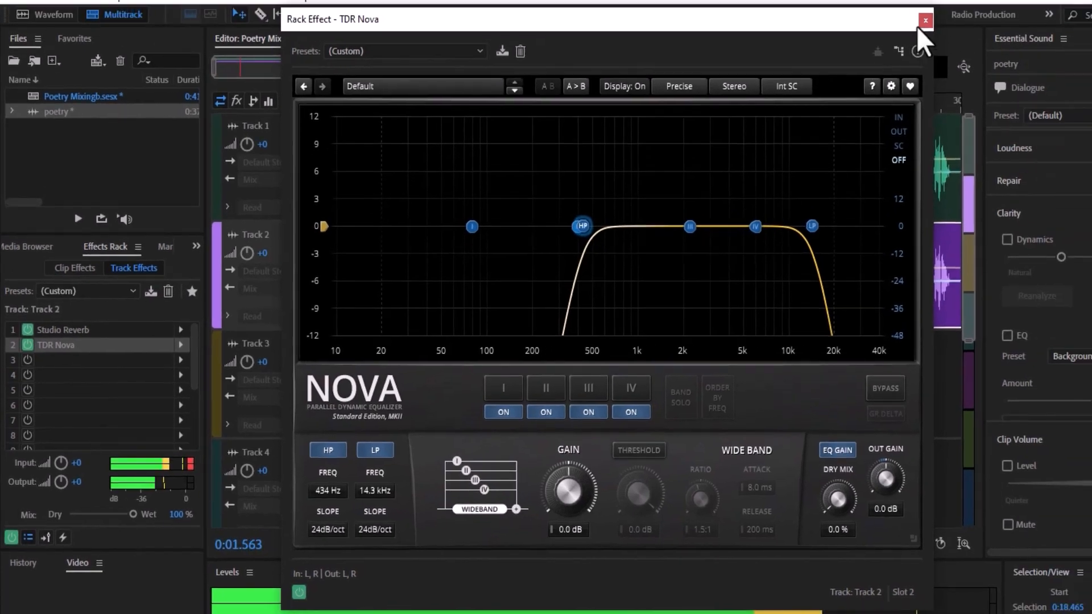
left_click(924, 21)
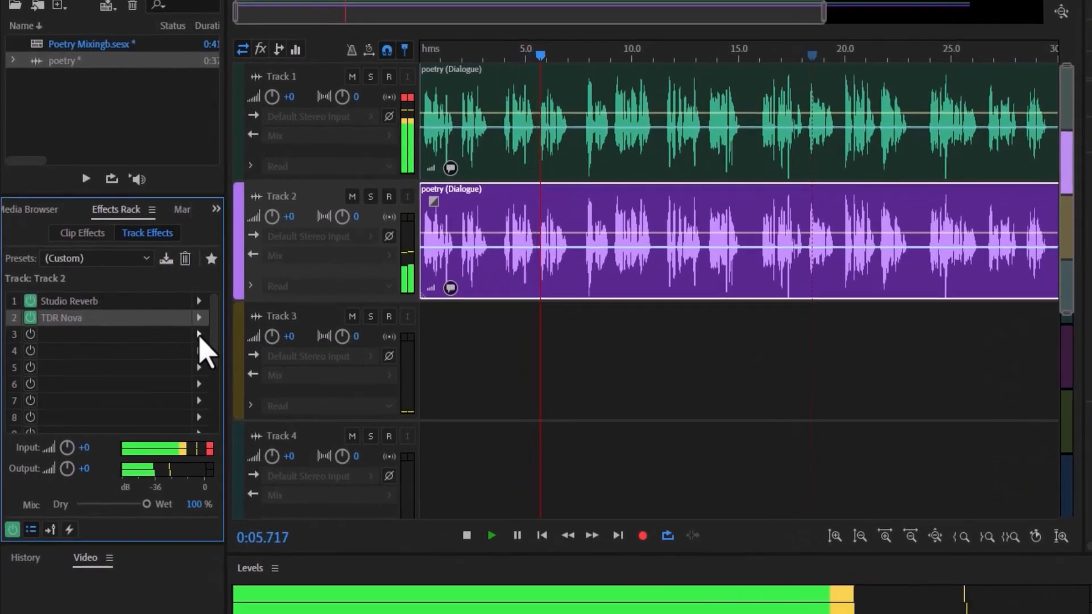
Add the Voxengo OldSkoolVerb reverb to the third track effects slot of Track 2.
left_click(177, 364)
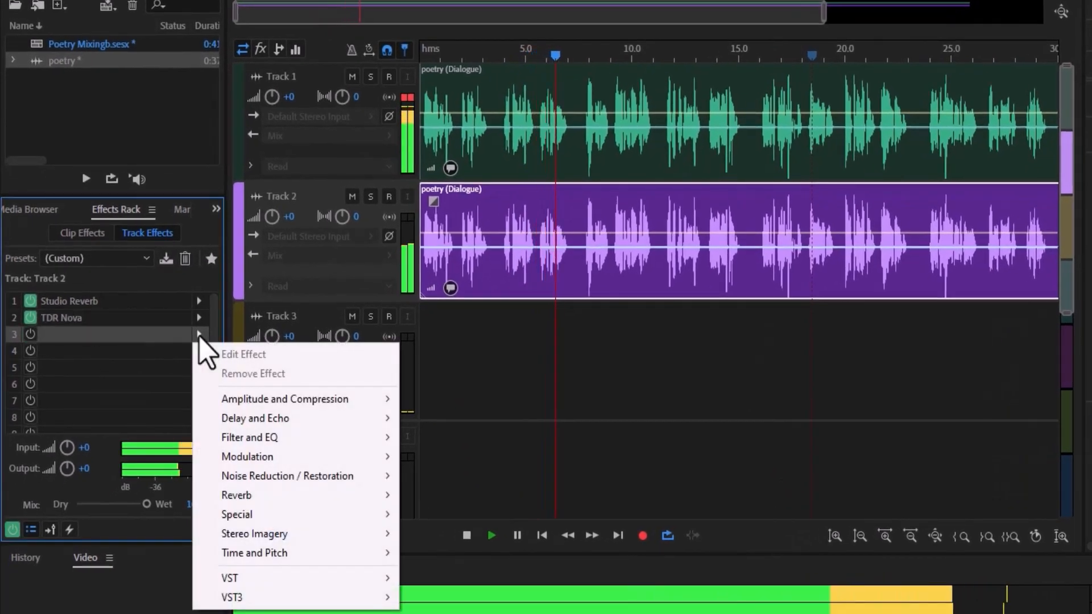
mouse_move(321, 598)
mouse_move(472, 556)
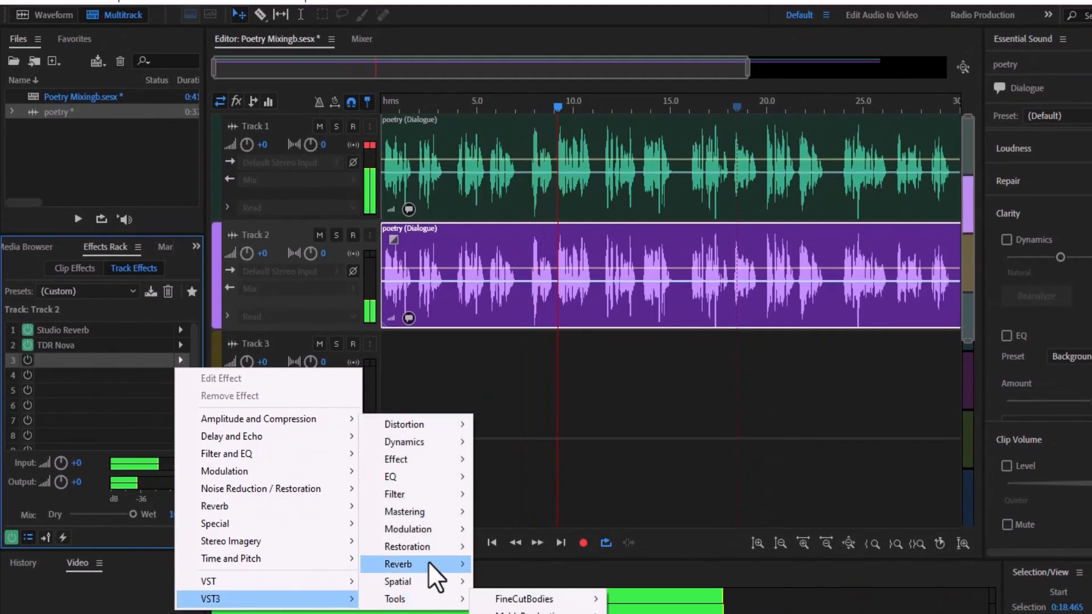
mouse_move(511, 581)
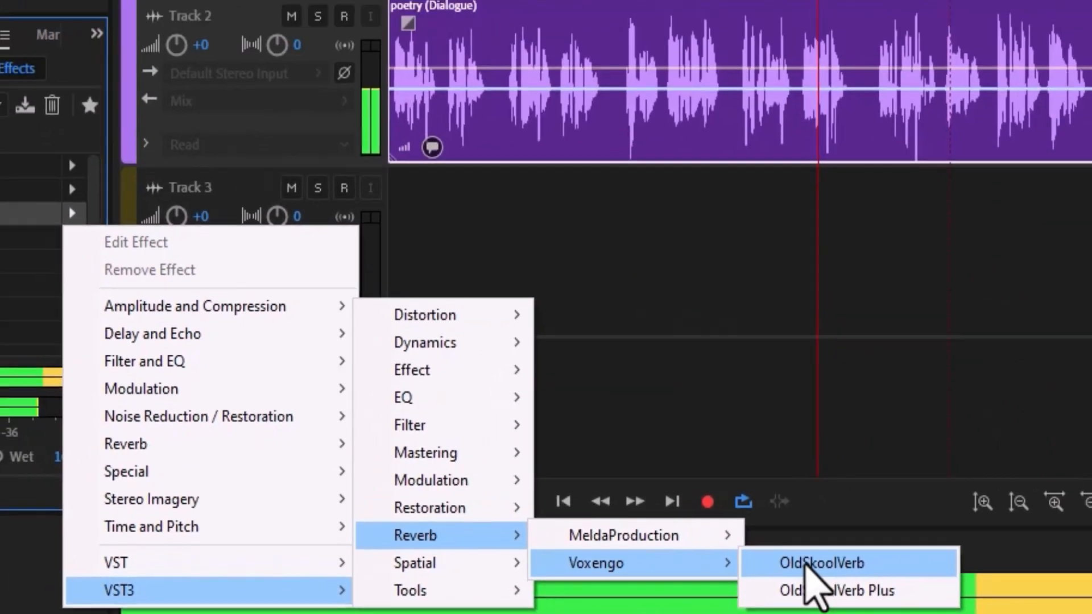
left_click(752, 536)
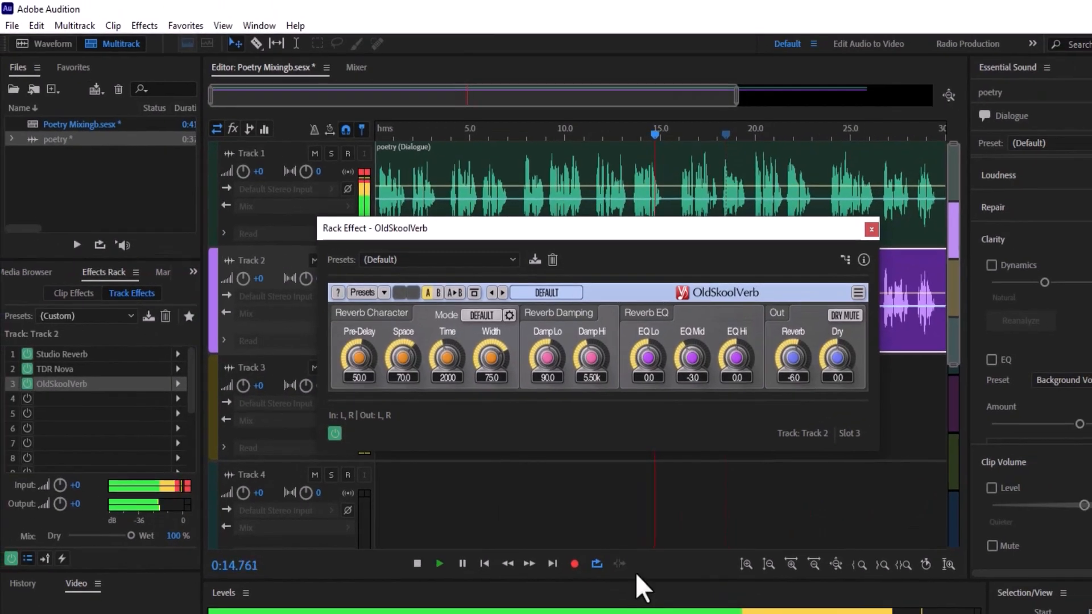
left_click(384, 292)
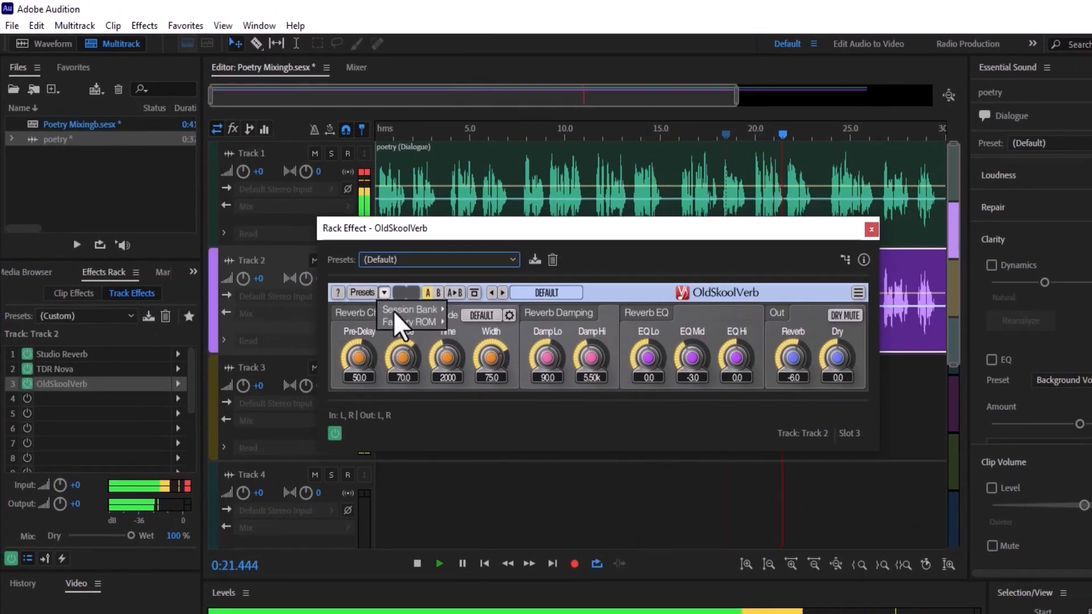
mouse_move(439, 322)
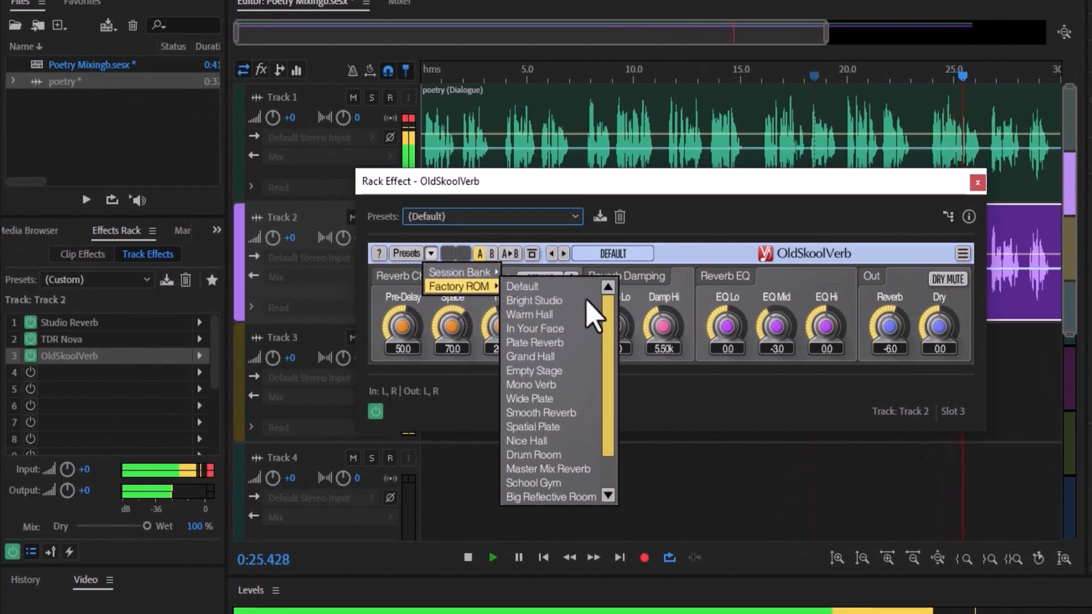
left_click(417, 265)
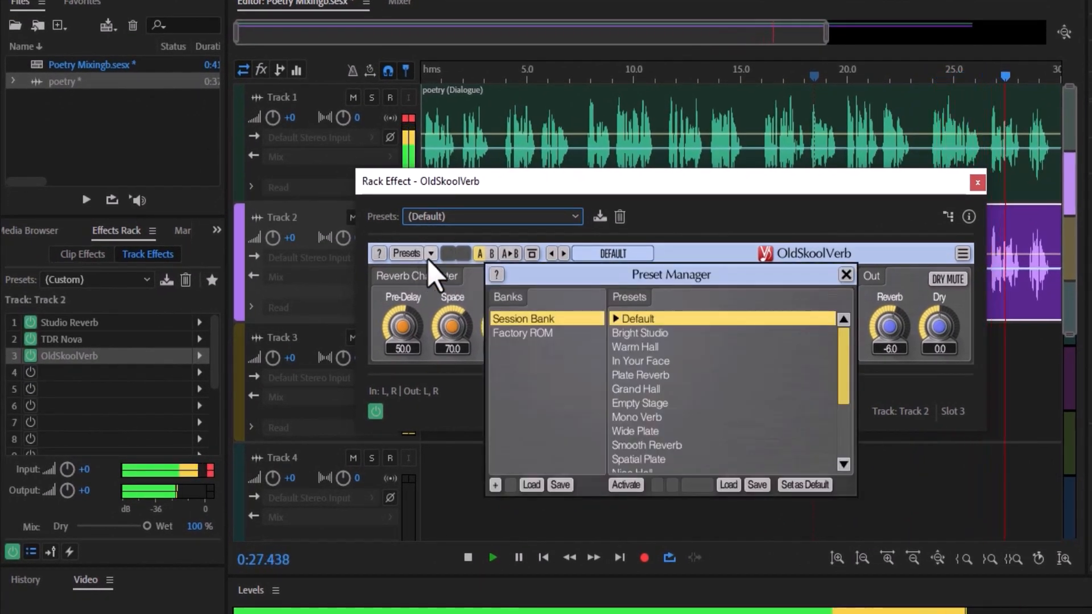
left_click(413, 257)
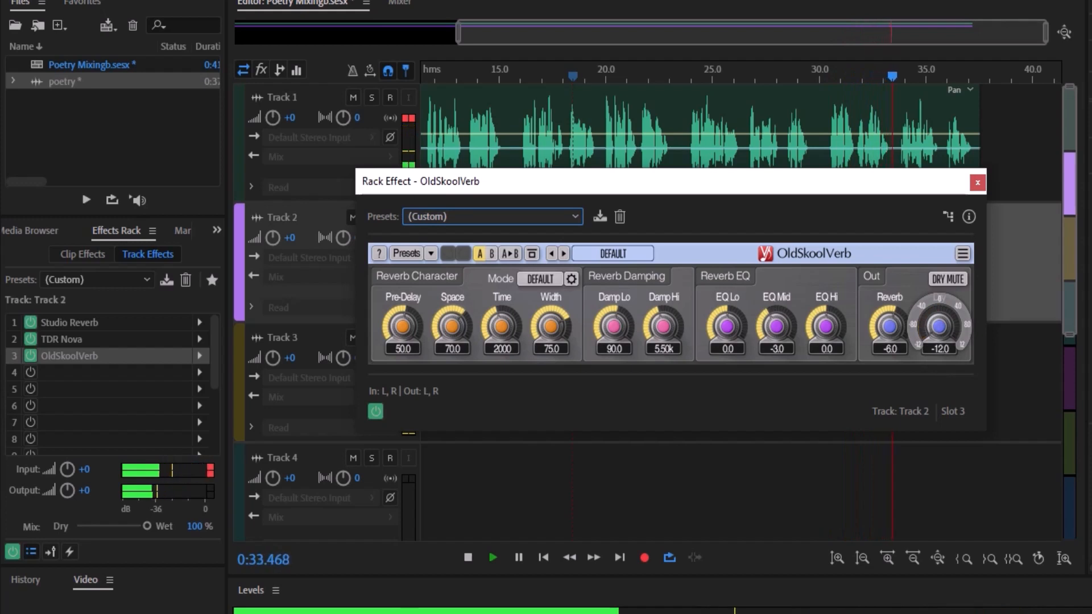
Load the my 1 preset in OldSkoolVerb, set Pre-Delay to about 36.6, and close the effect settings.
left_click(494, 217)
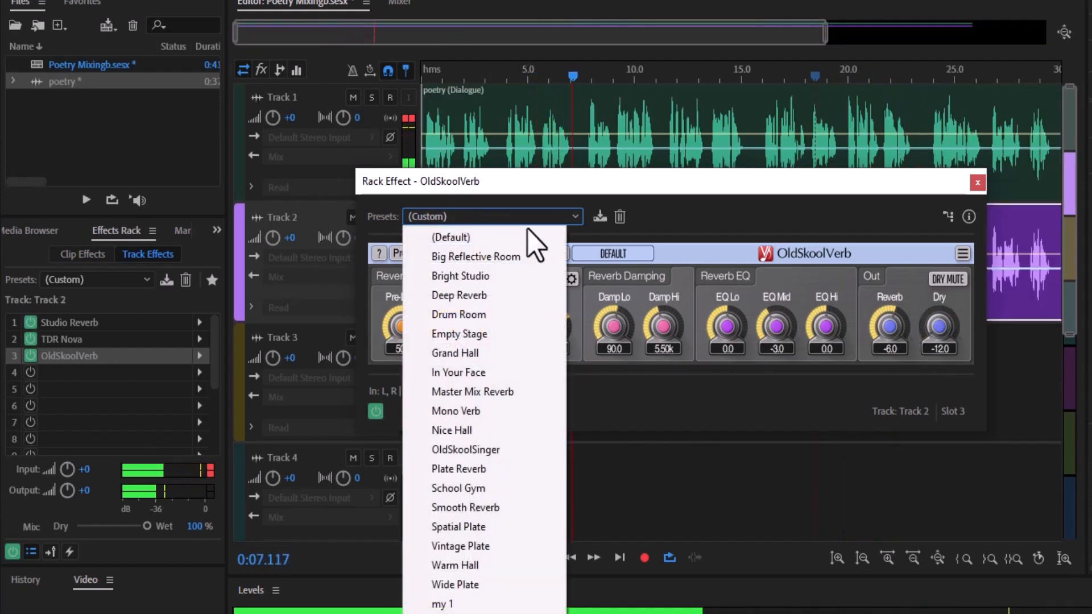
left_click(440, 605)
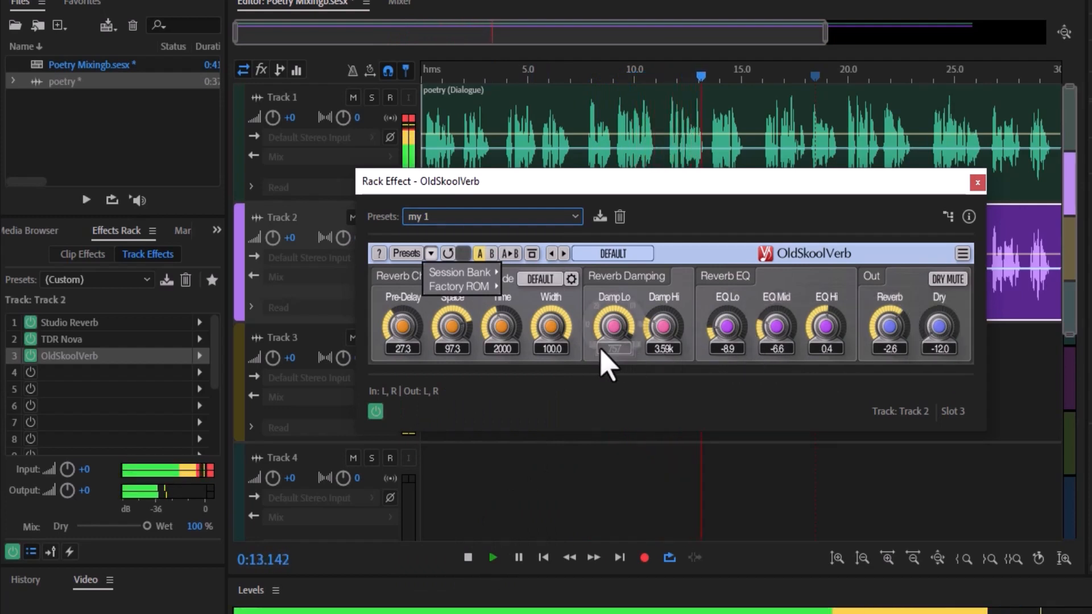
left_click_drag(409, 328, 398, 321)
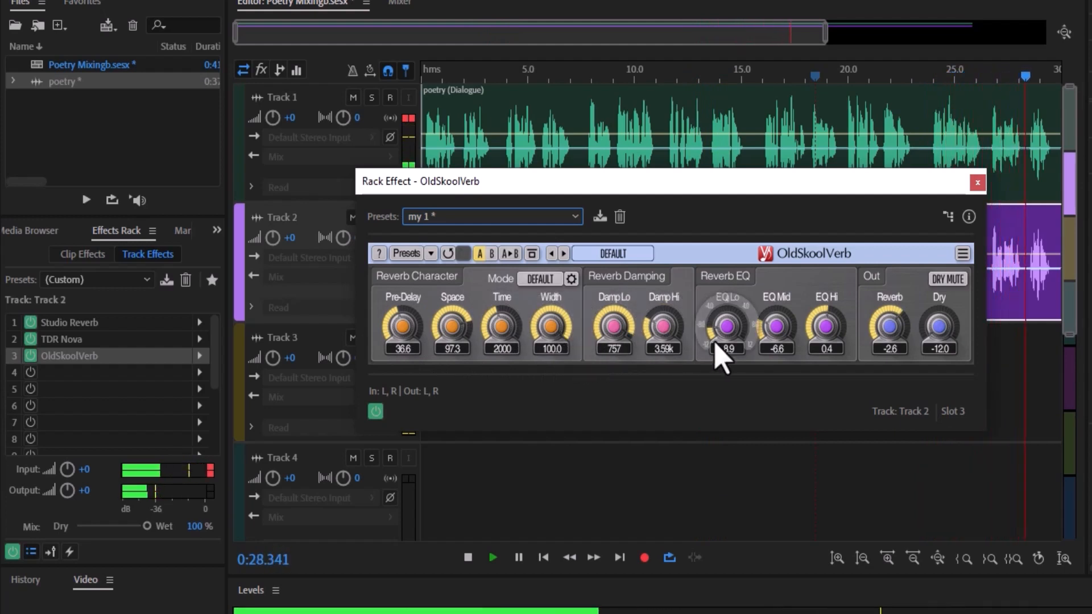
left_click(978, 182)
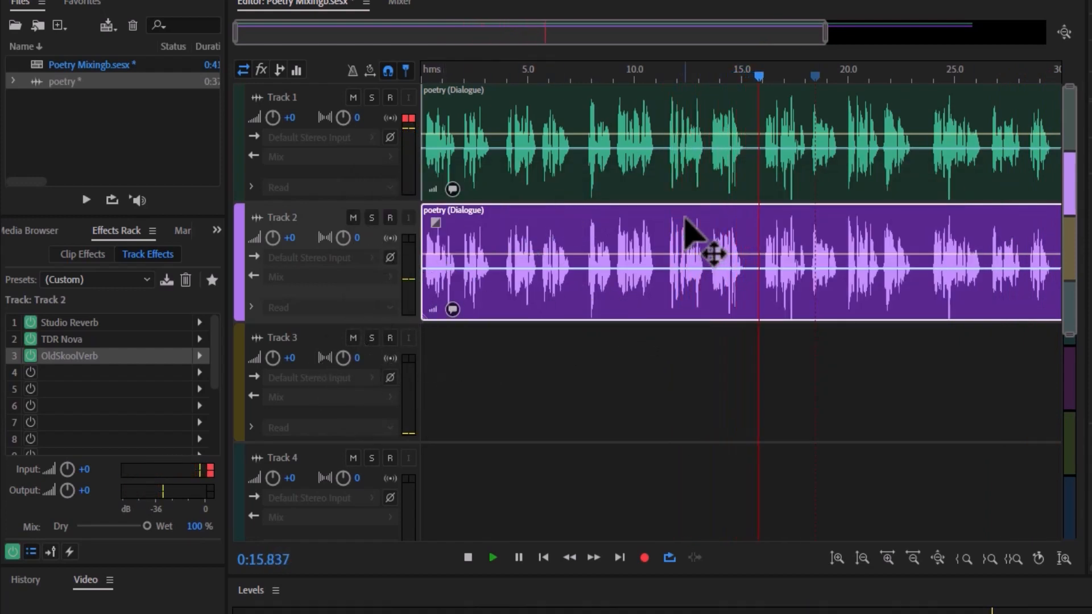
Select the poetry clip on Track 1 and replay the mix from just after the 15-second mark.
left_click(627, 184)
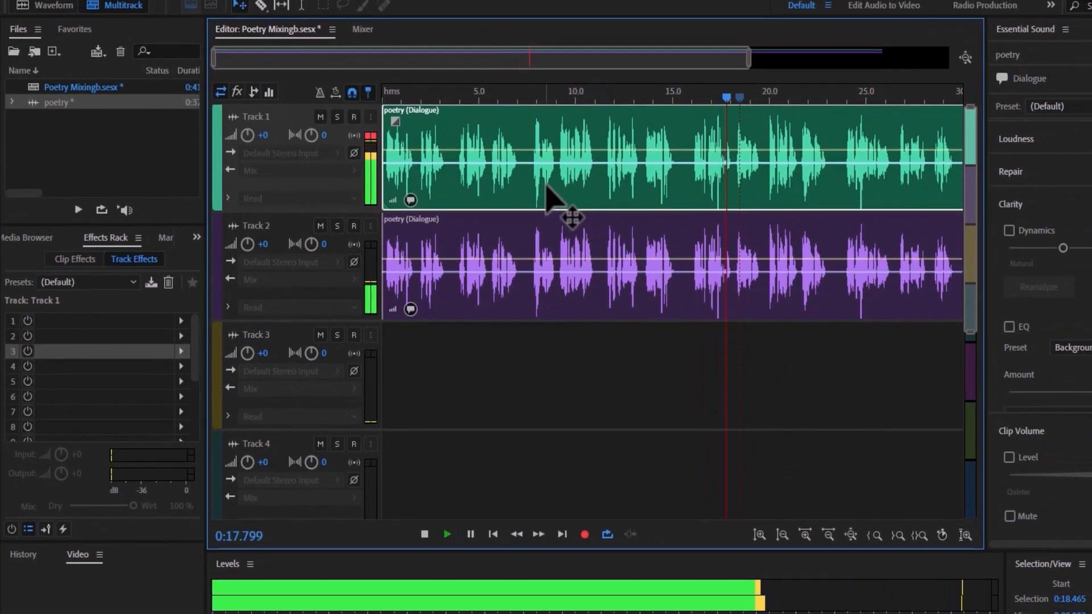
left_click(701, 97)
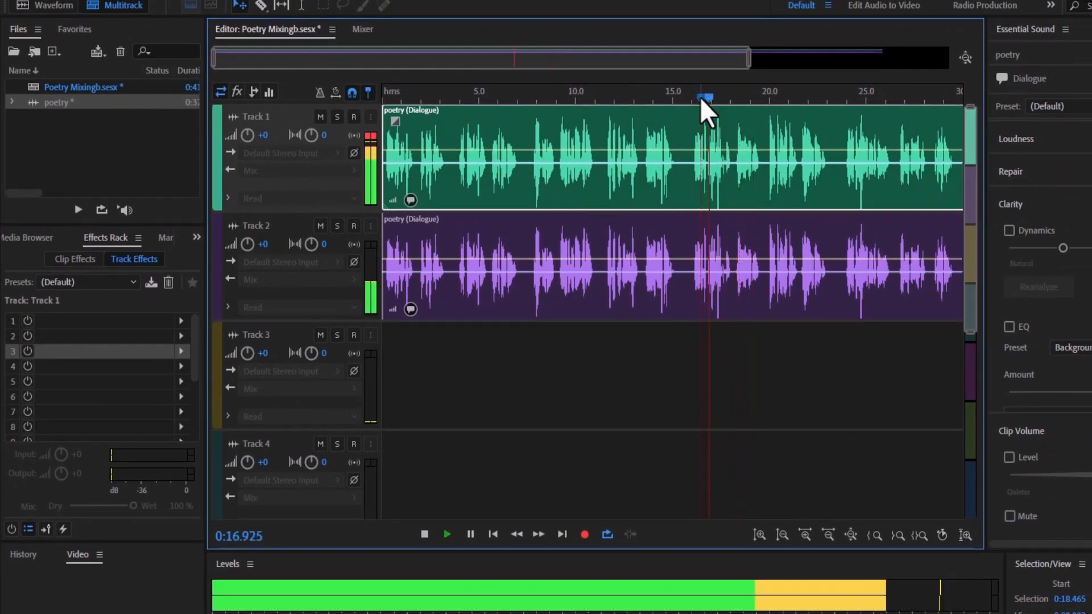
left_click(687, 97)
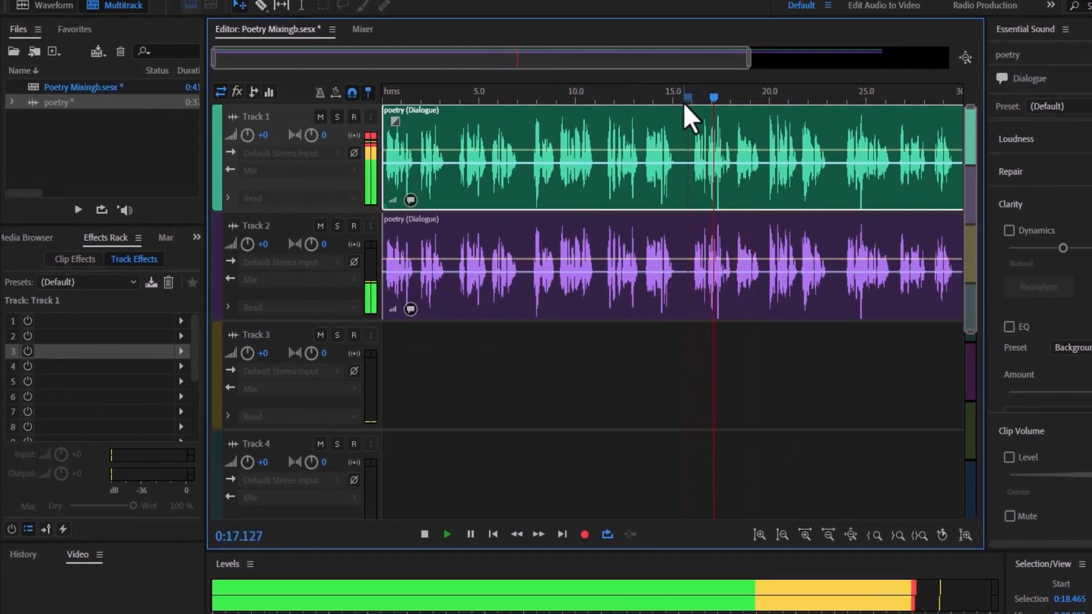
left_click(690, 100)
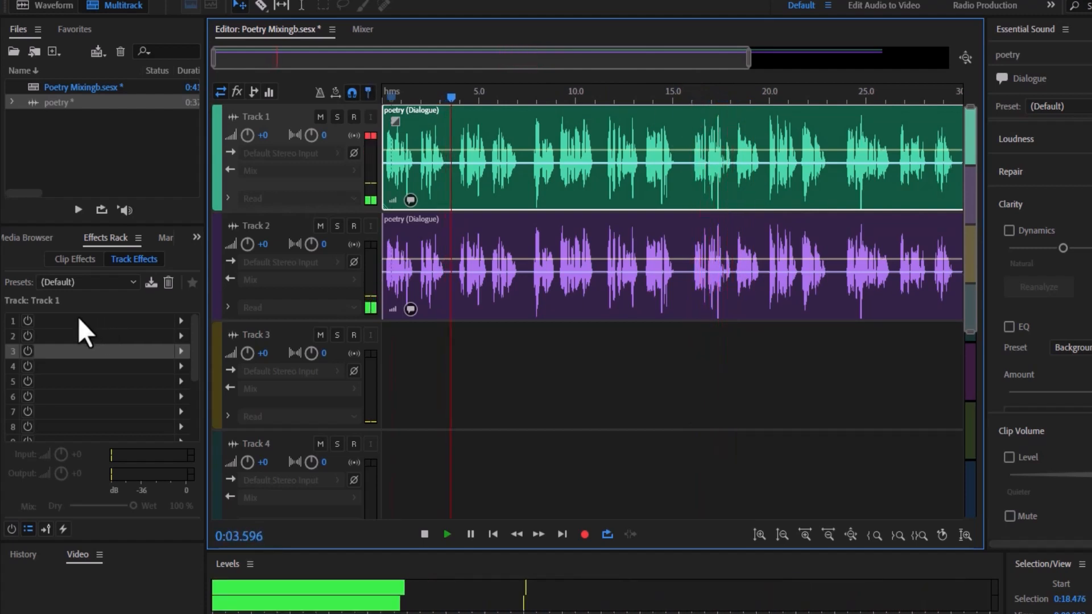
Add the Voxengo Marvel GEQ equalizer to the first track effects slot of Track 1.
left_click(172, 322)
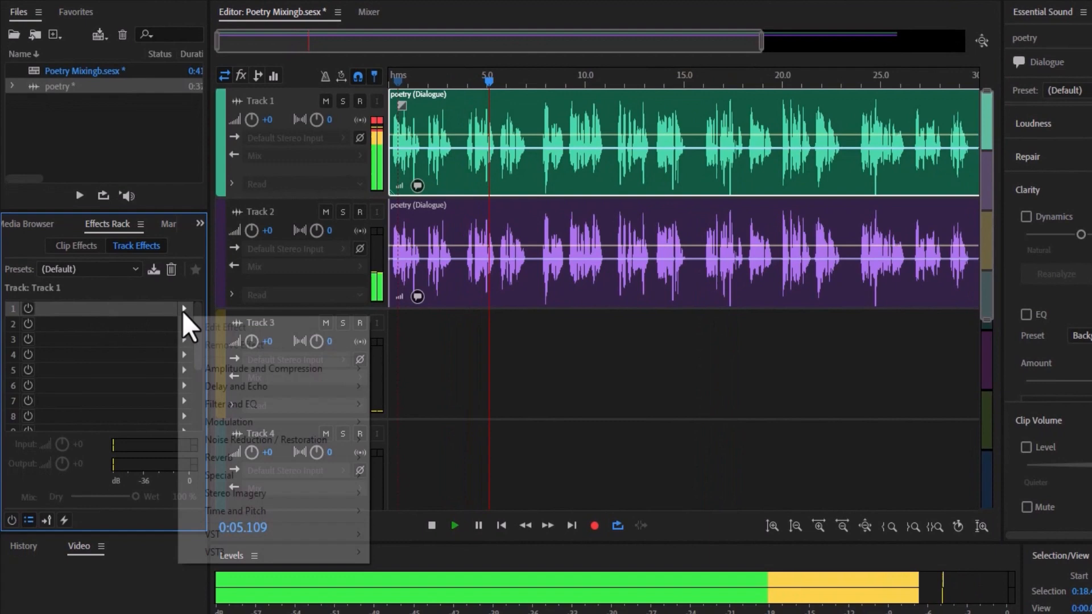
left_click(181, 322)
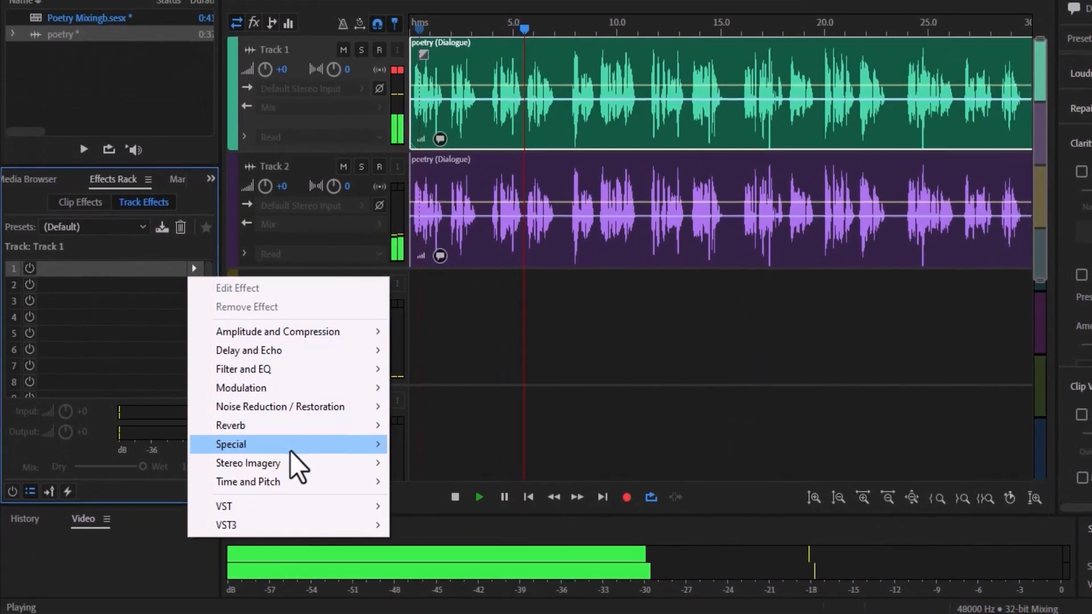
mouse_move(323, 562)
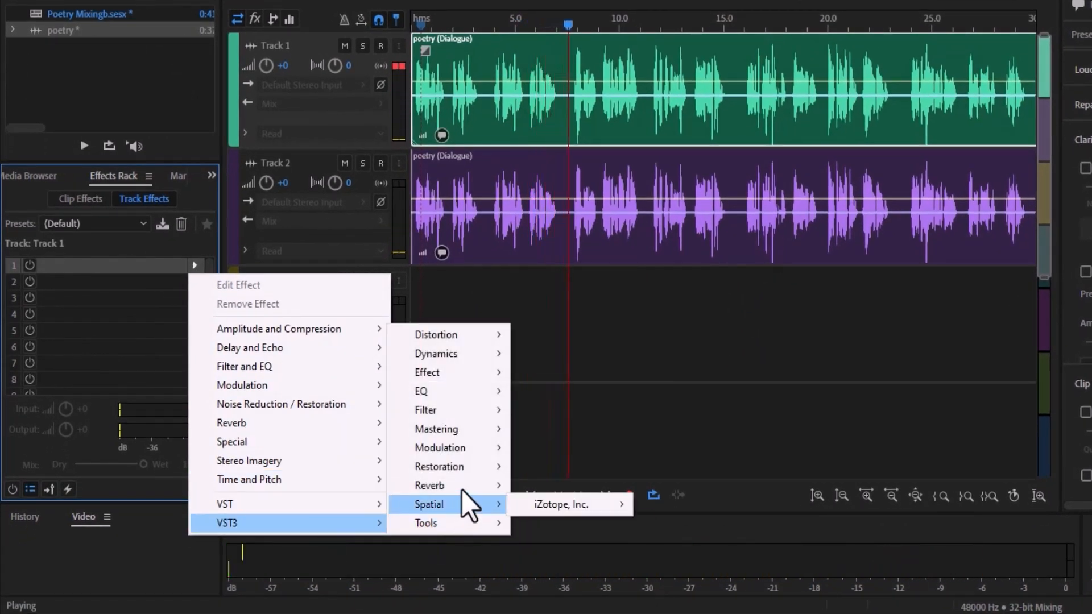
mouse_move(473, 394)
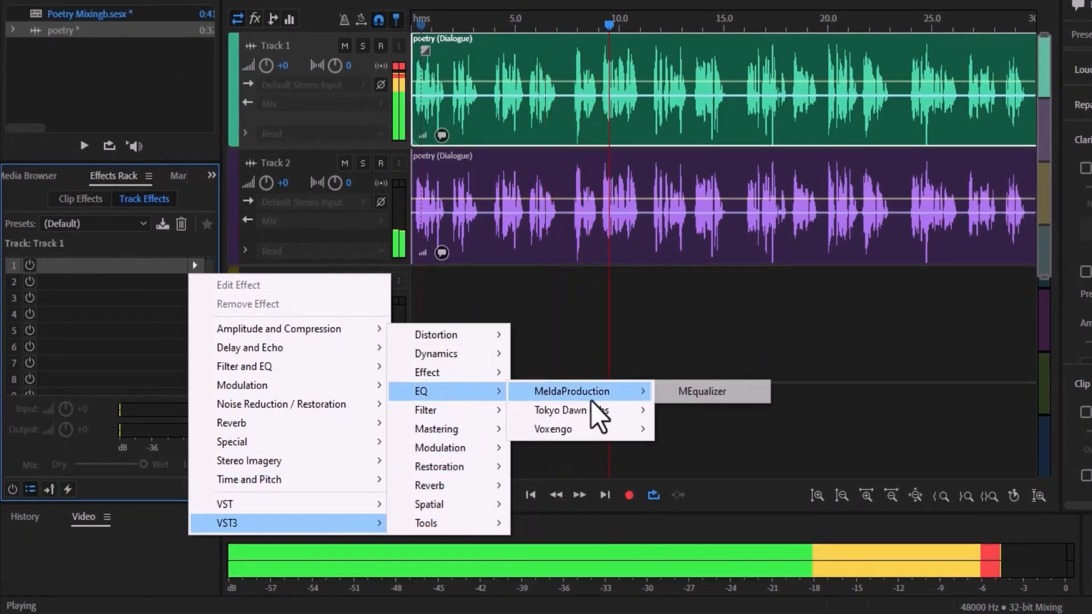
mouse_move(633, 435)
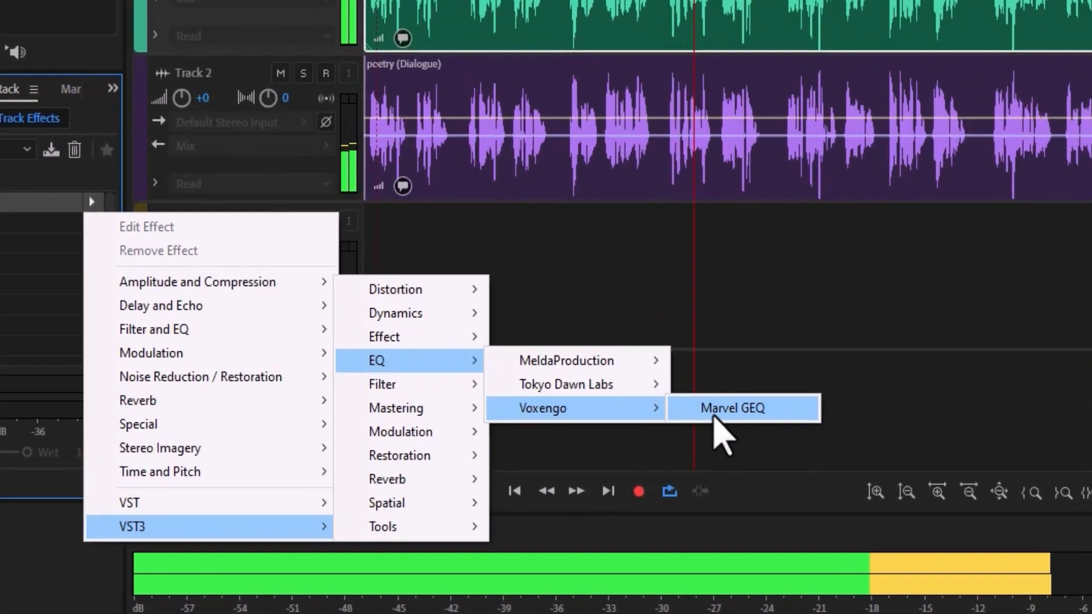
left_click(715, 414)
Load the Brighter and Bassy preset in Marvel GEQ, set 7.96K to 4.3, 12.6K and 20.0K to 5.0, and adjust the 50.2 band.
left_click(473, 183)
mouse_move(496, 215)
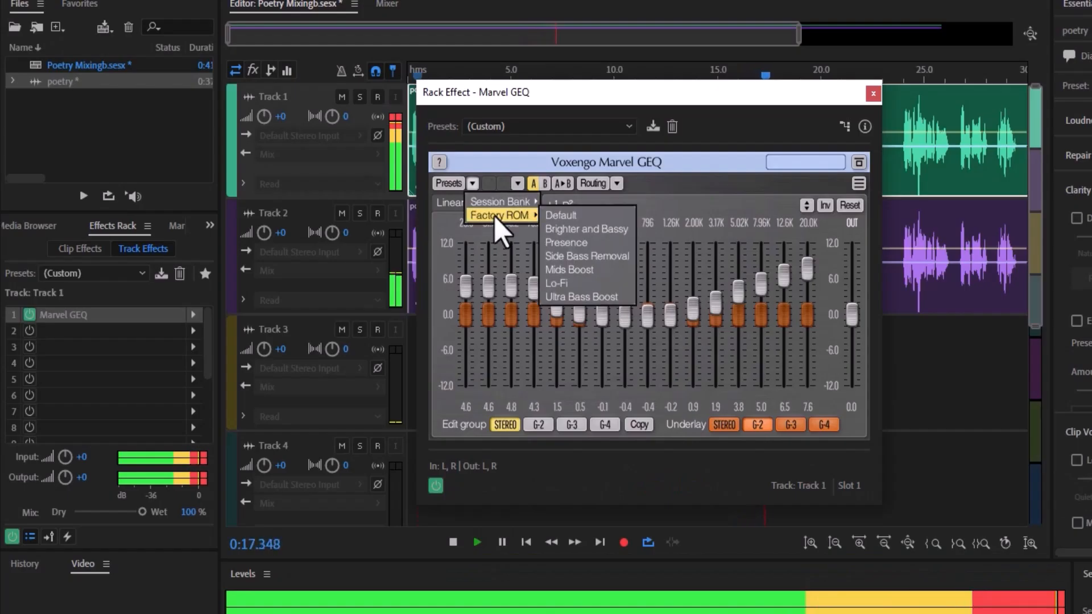
left_click(576, 233)
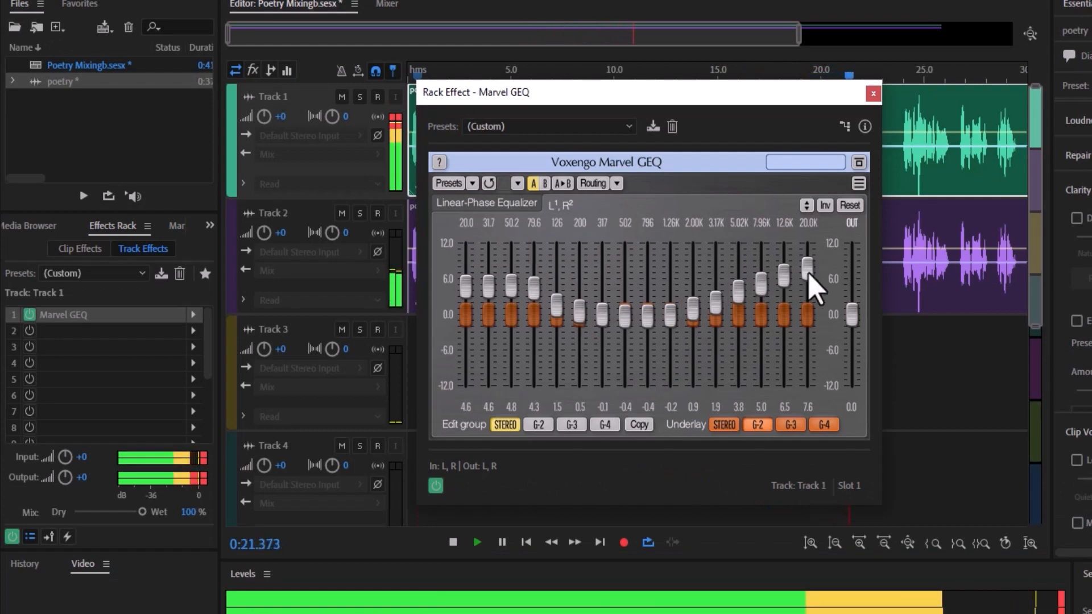
mouse_move(809, 274)
left_mouse_down()
mouse_move(764, 292)
mouse_move(810, 282)
left_mouse_up()
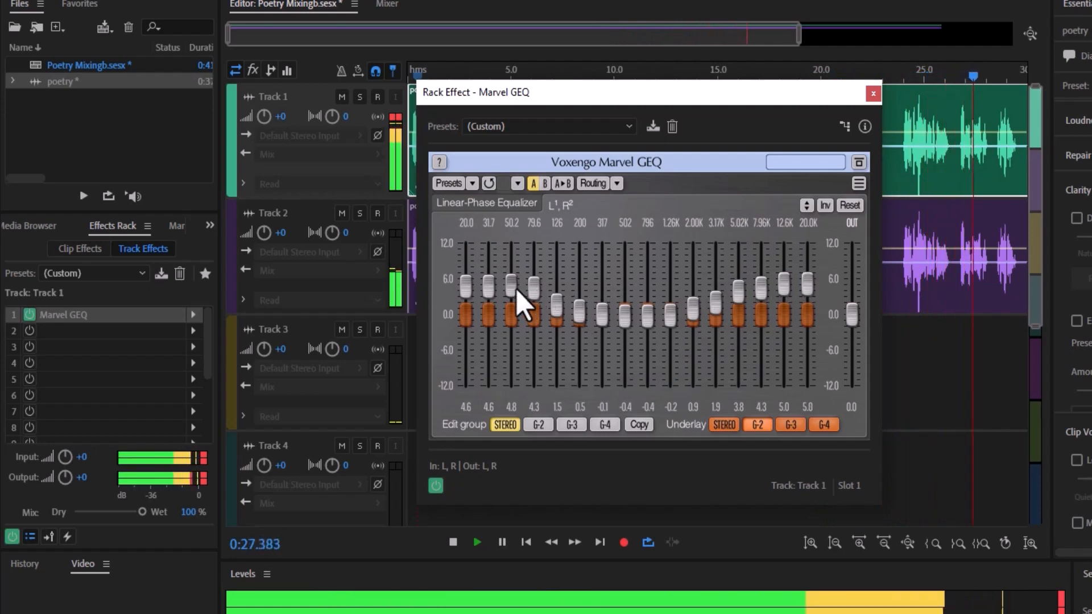
left_click_drag(512, 285, 512, 281)
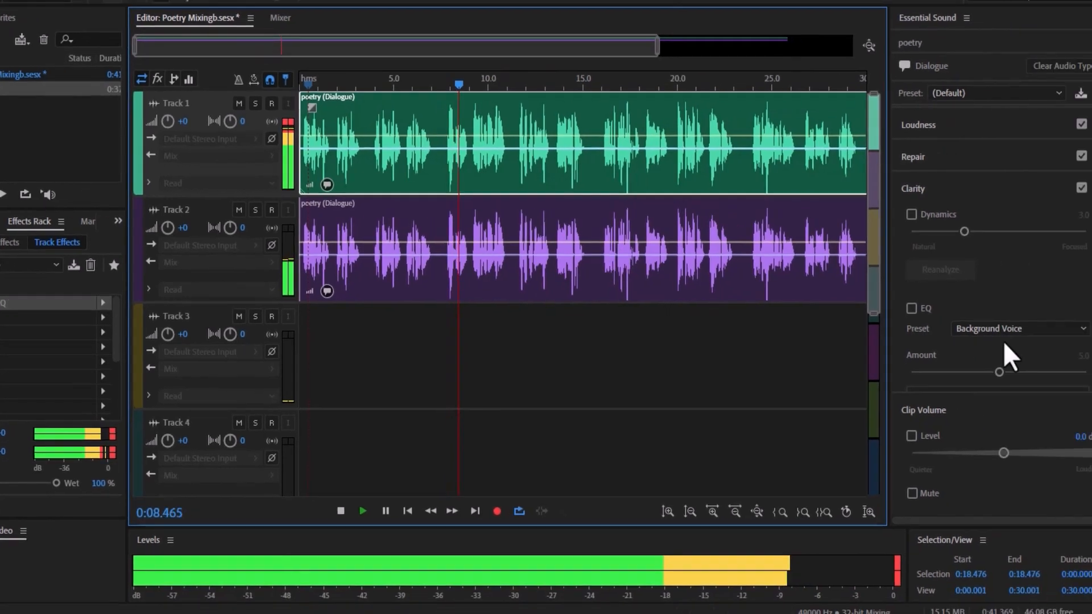
Raise the clip volume level of the poetry clip on Track 1 to 5.2 dB.
left_click_drag(999, 452, 1034, 467)
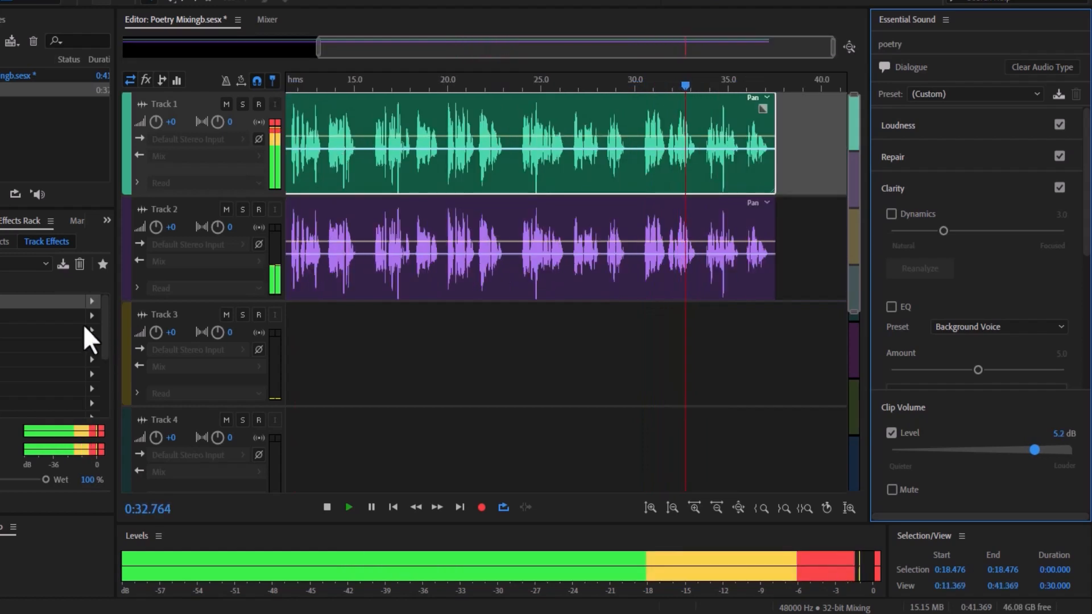
Try a Hard Limiter in the second track effects slot of Track 1.
left_click(92, 316)
mouse_move(178, 371)
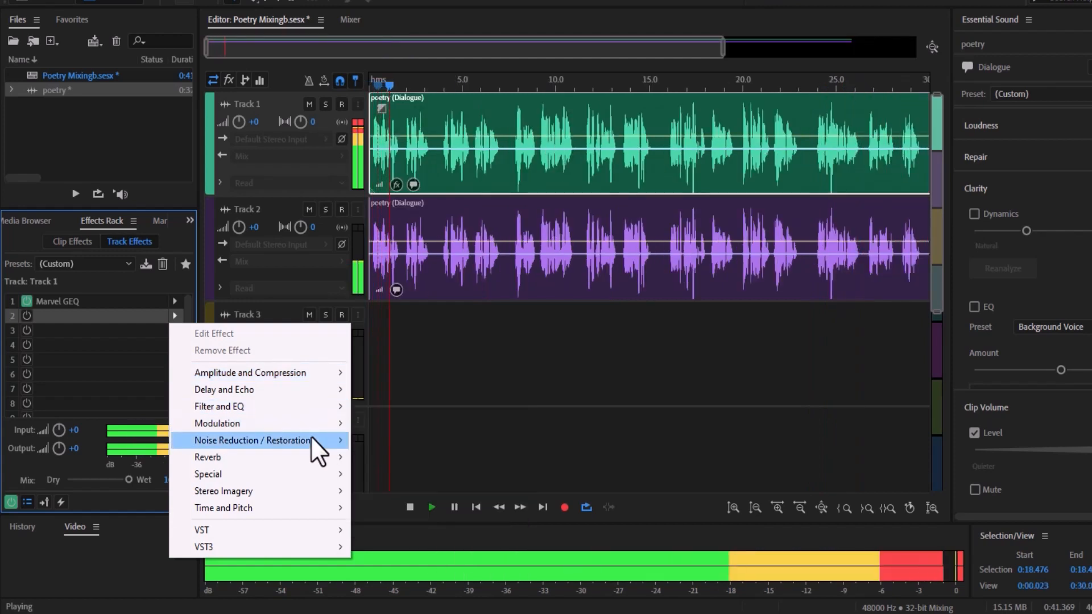
mouse_move(311, 439)
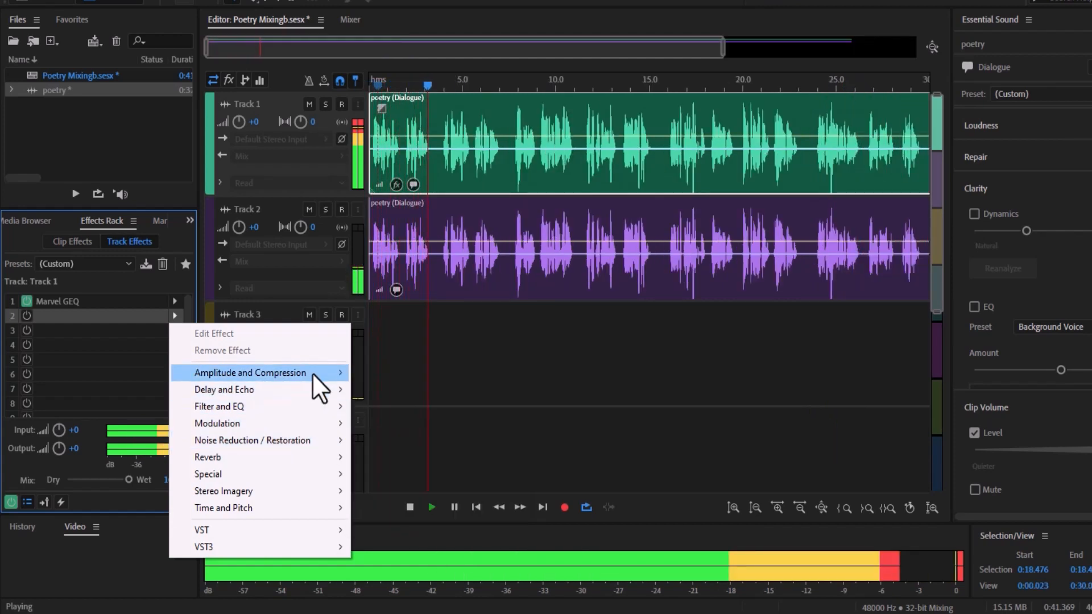
mouse_move(312, 373)
left_click(412, 458)
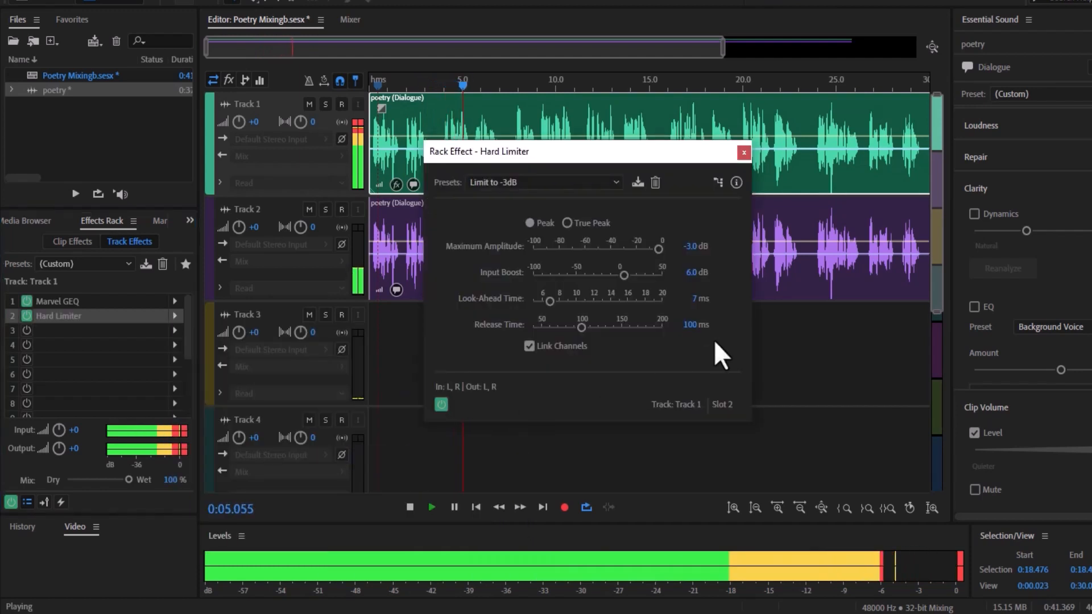
Try the Limit to -.1dB and Limit to -3dB presets in the Hard Limiter.
left_click(588, 181)
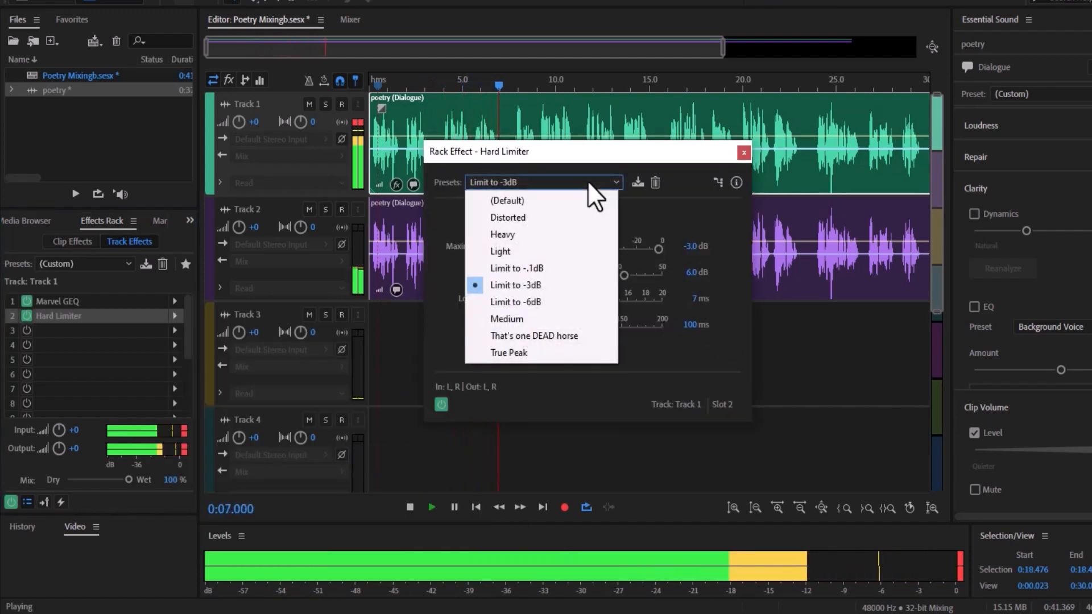
left_click(543, 270)
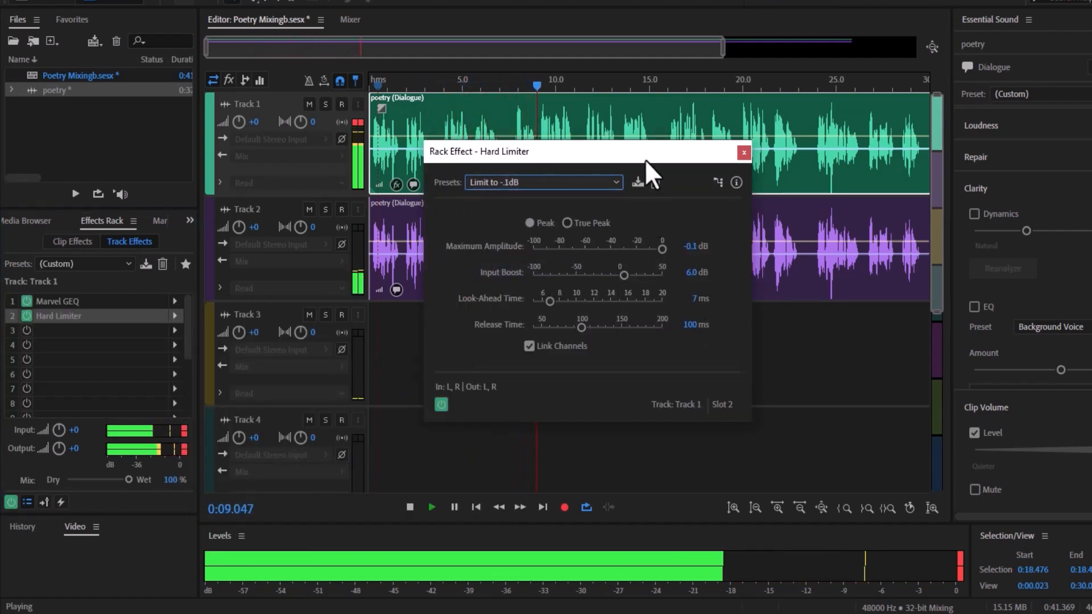
left_click(602, 183)
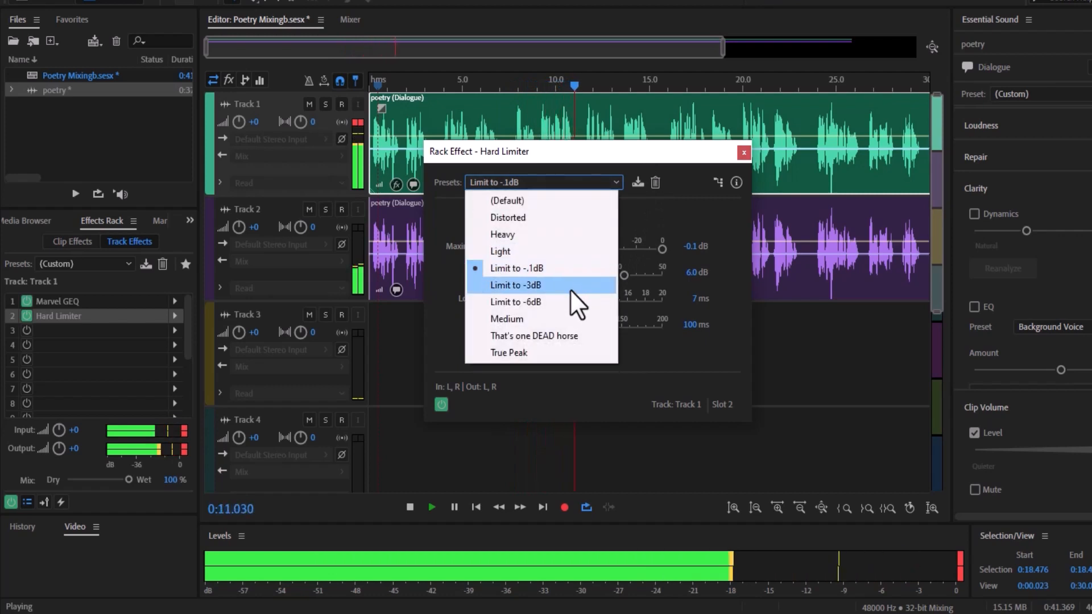
left_click(569, 286)
left_click(607, 183)
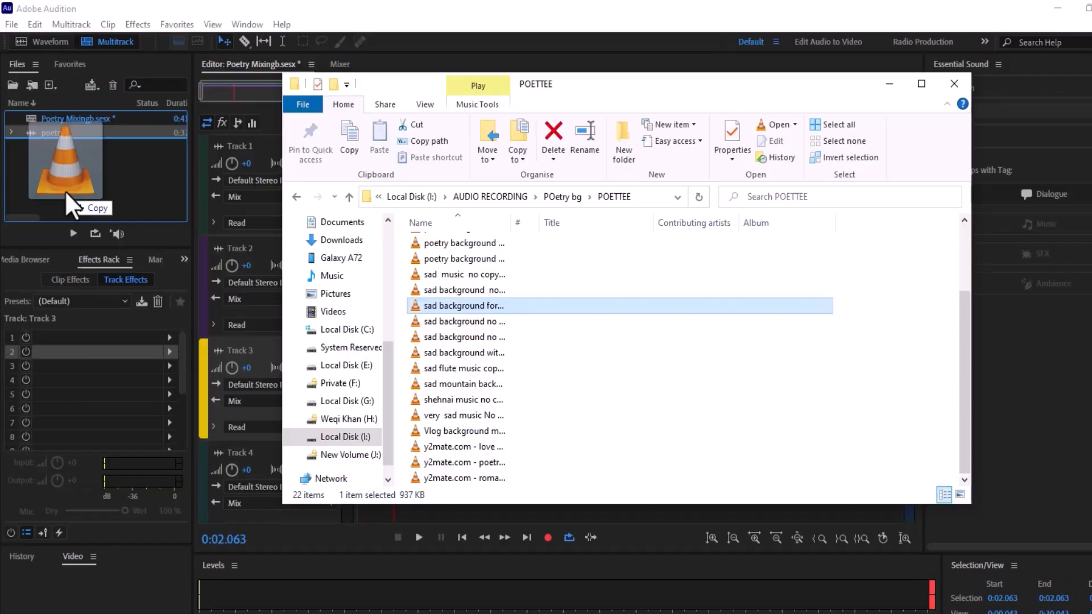
Import the sad background for poetry MP3 from the POETTEE folder and place it at the start of Track 3.
mouse_move(80, 207)
left_mouse_down()
mouse_move(493, 302)
mouse_move(436, 306)
mouse_move(82, 209)
left_mouse_up()
left_click(92, 205)
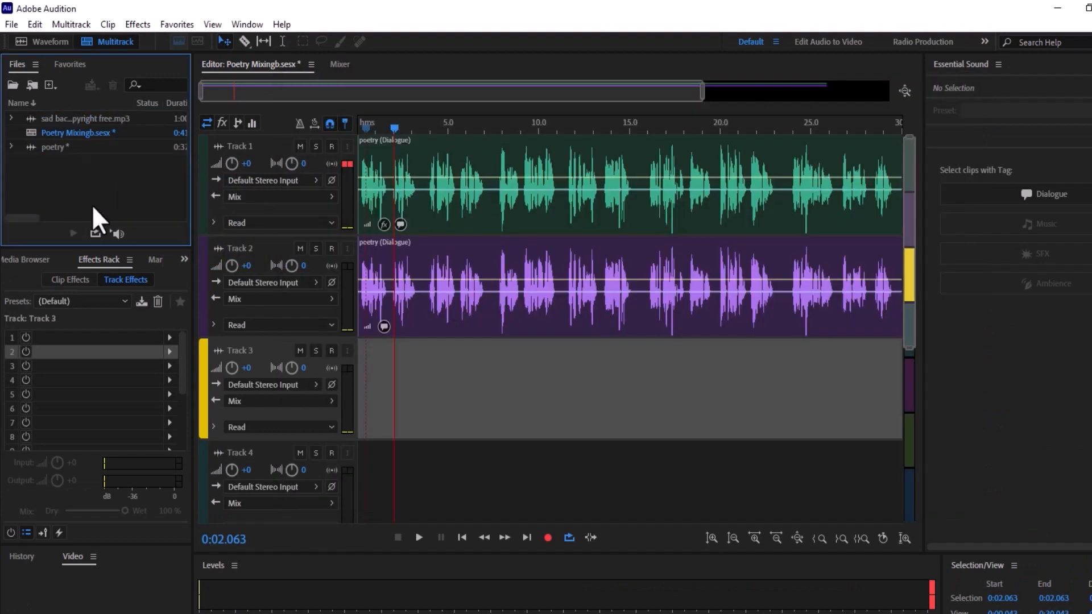
left_click_drag(59, 131, 349, 385)
left_click_drag(404, 411, 377, 446)
Shift the poetry clip on Track 2 so it starts in line with the poetry clip on Track 1.
left_click(488, 215)
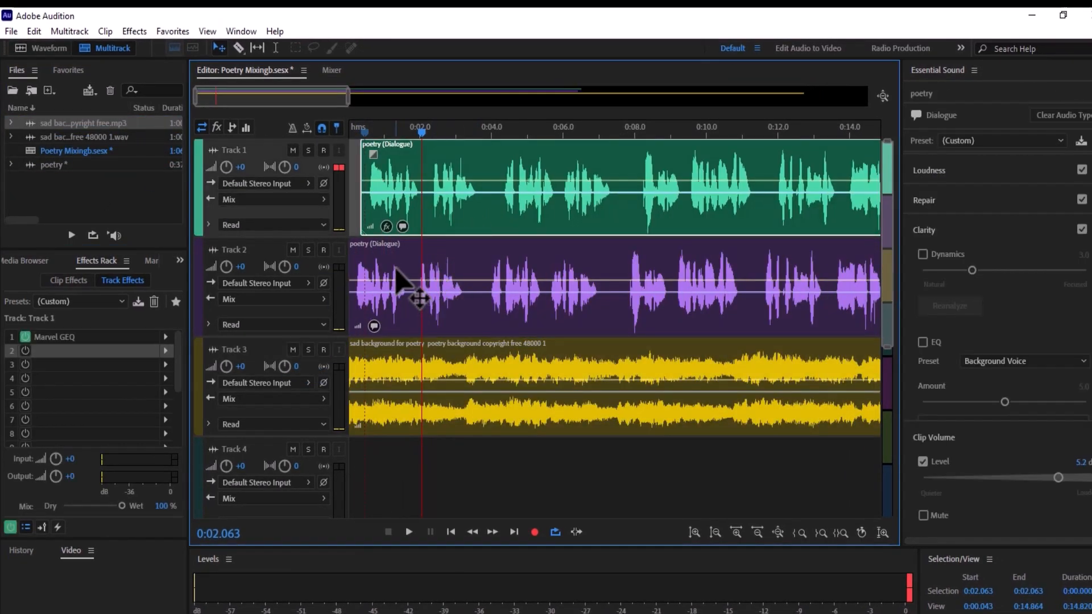
left_click_drag(396, 267, 409, 272)
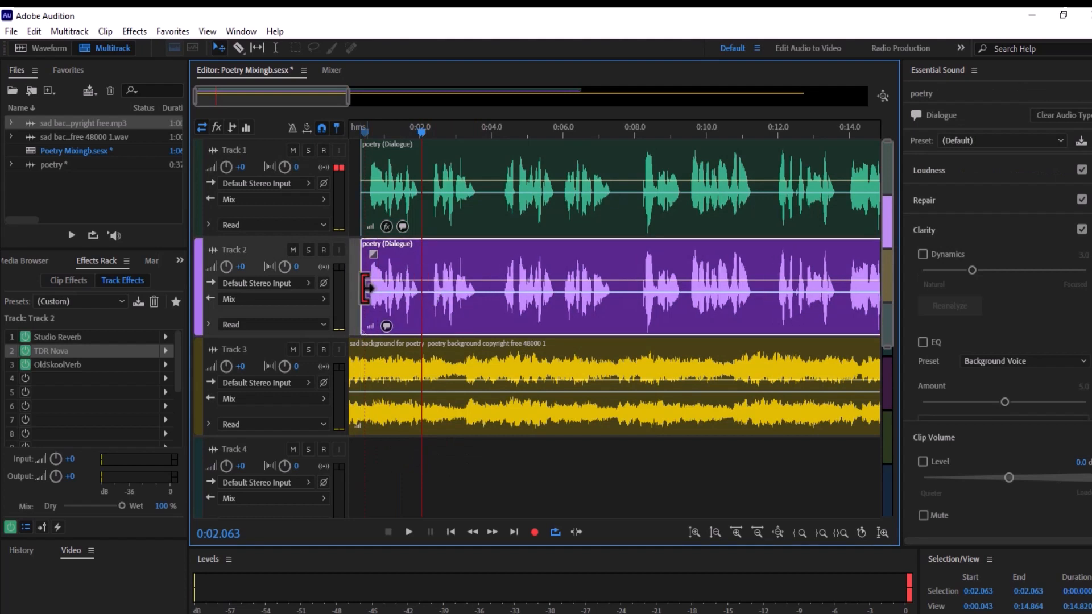
left_click(454, 493)
Select the background music clip on Track 3 and tag it as Music.
left_click(500, 432)
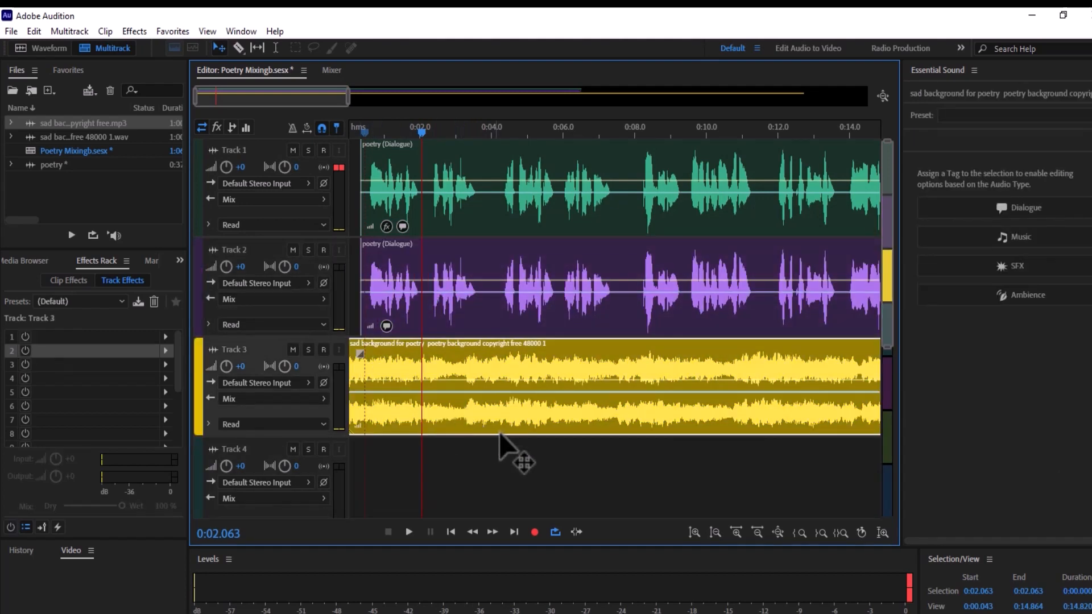
left_click(1011, 254)
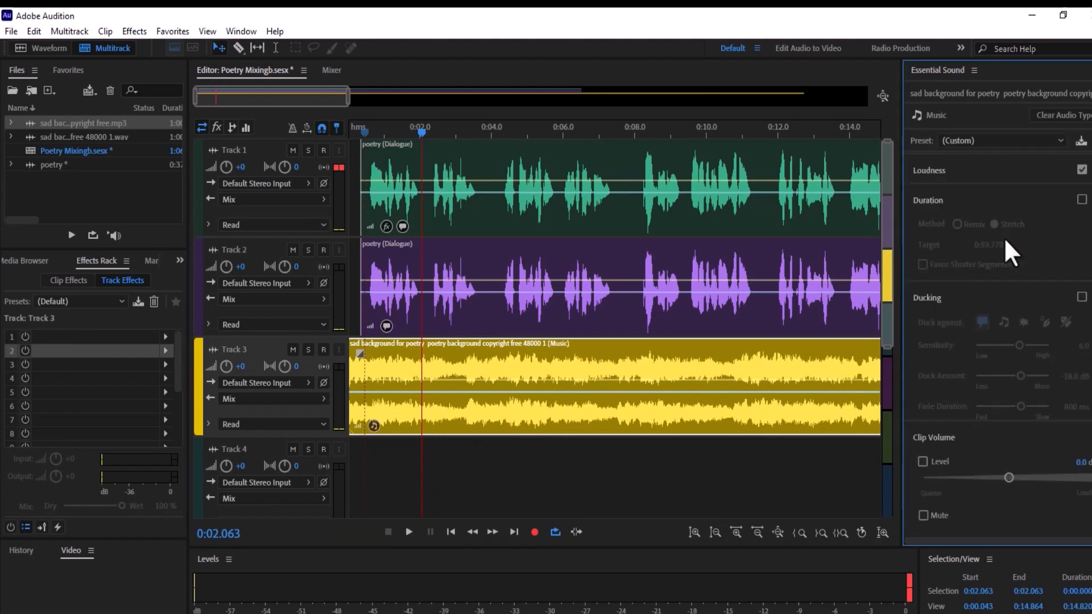
left_click(588, 436)
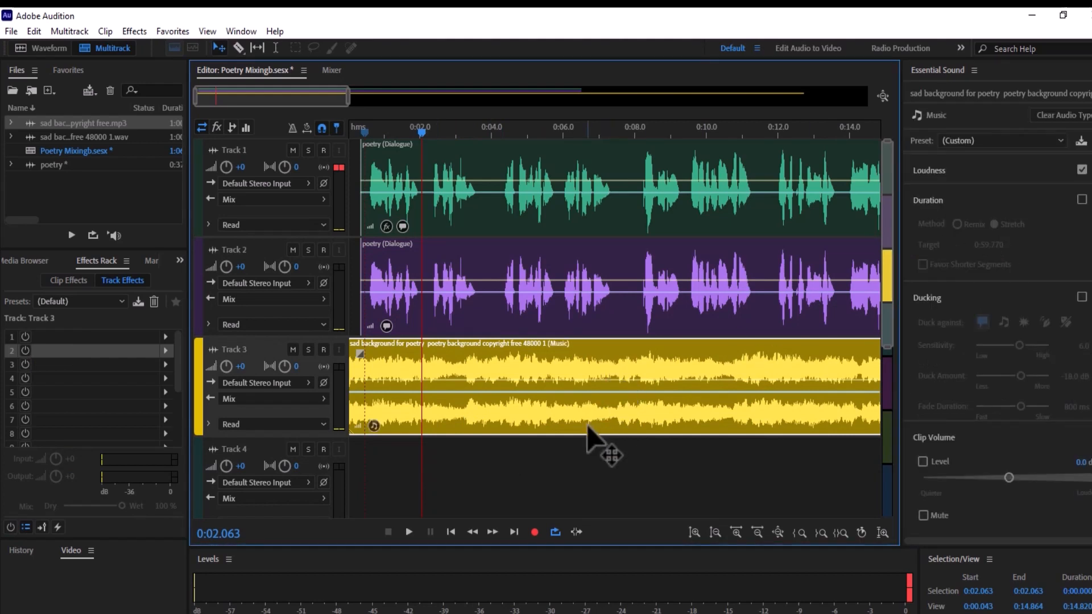
Enable Ducking against dialogue for the background music clip on Track 3.
left_click(511, 219)
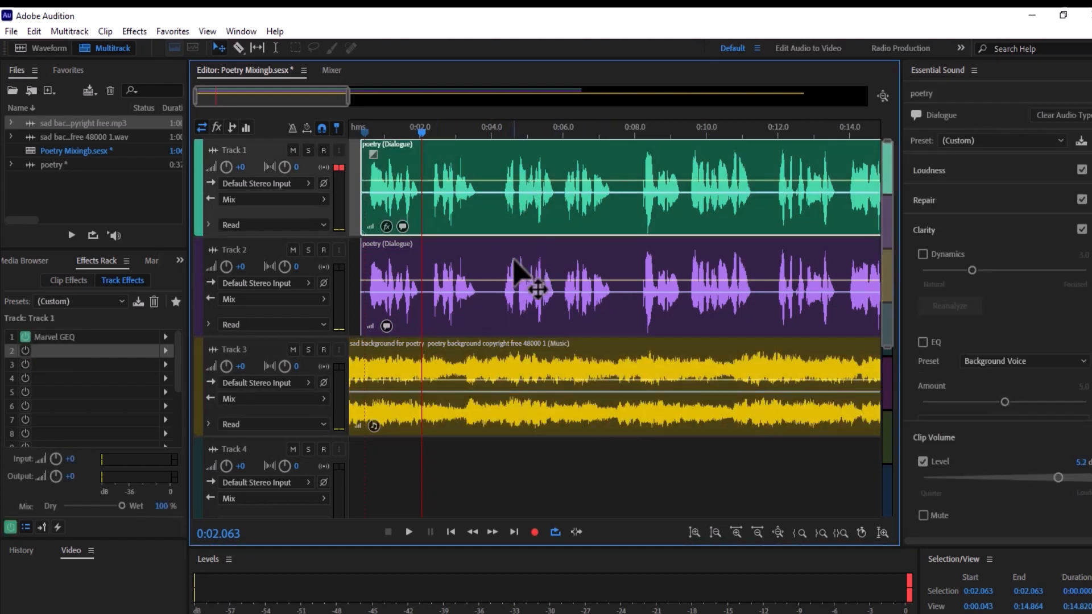
left_click(515, 272)
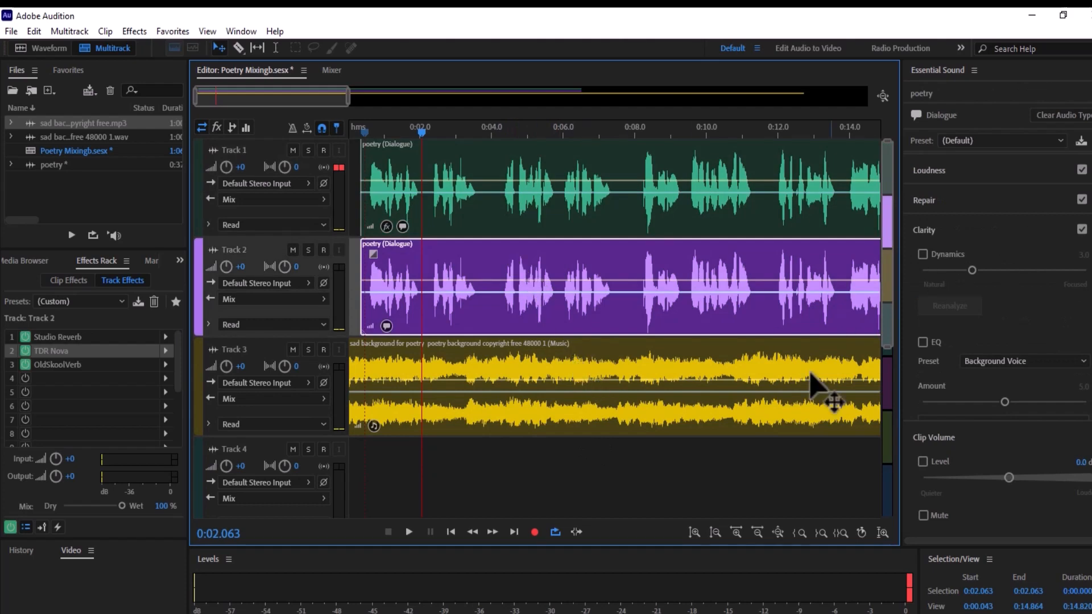
left_click(664, 424)
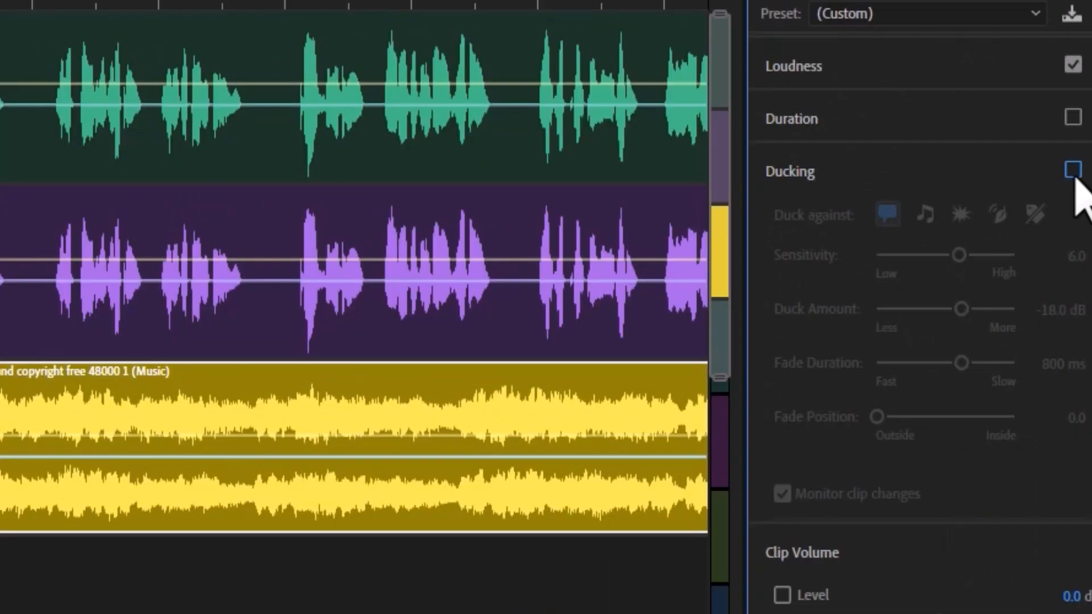
left_click(1072, 170)
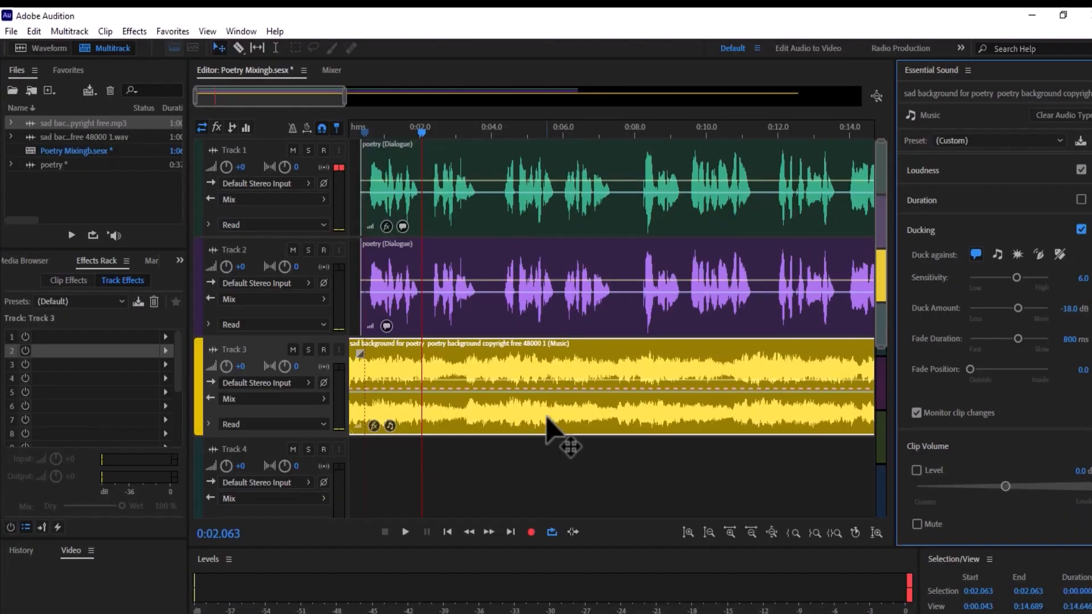
Set the music clip's ducking to Duck Amount -14.2 dB, Fade Duration 185 ms and Fade Position 1.0.
key("space")
left_click_drag(997, 339, 961, 339)
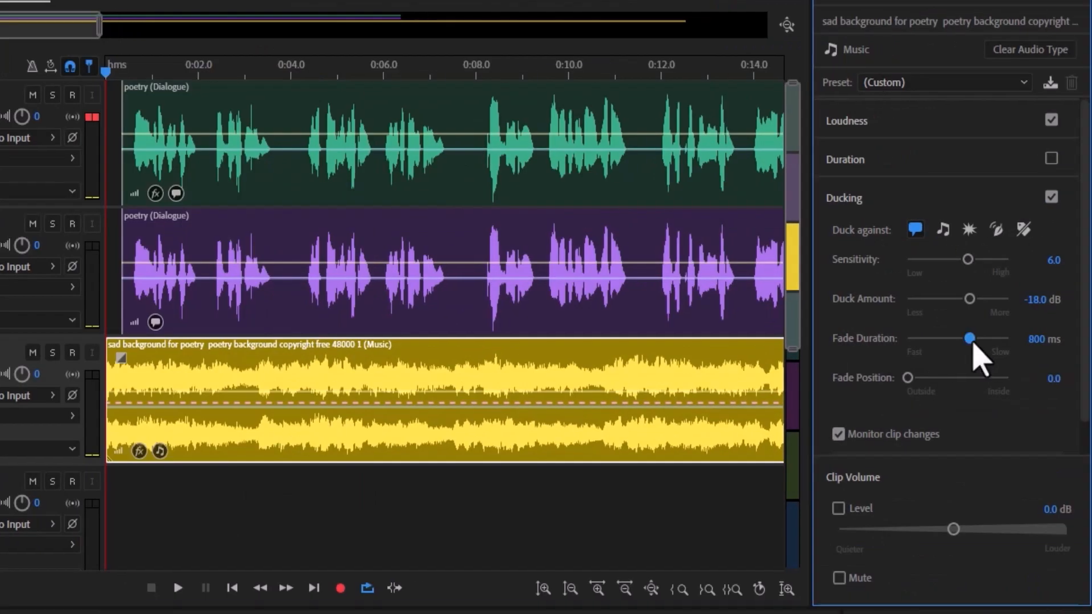
left_click_drag(969, 299, 962, 299)
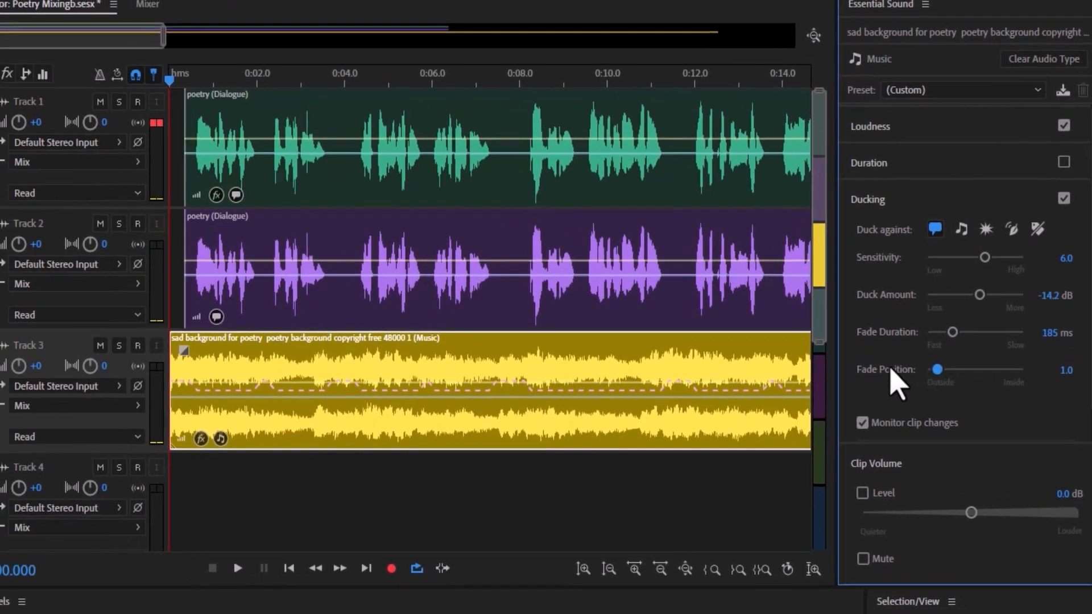
Play the mix from the start to check how the ducked music sits under the voice across the whole session.
key("space")
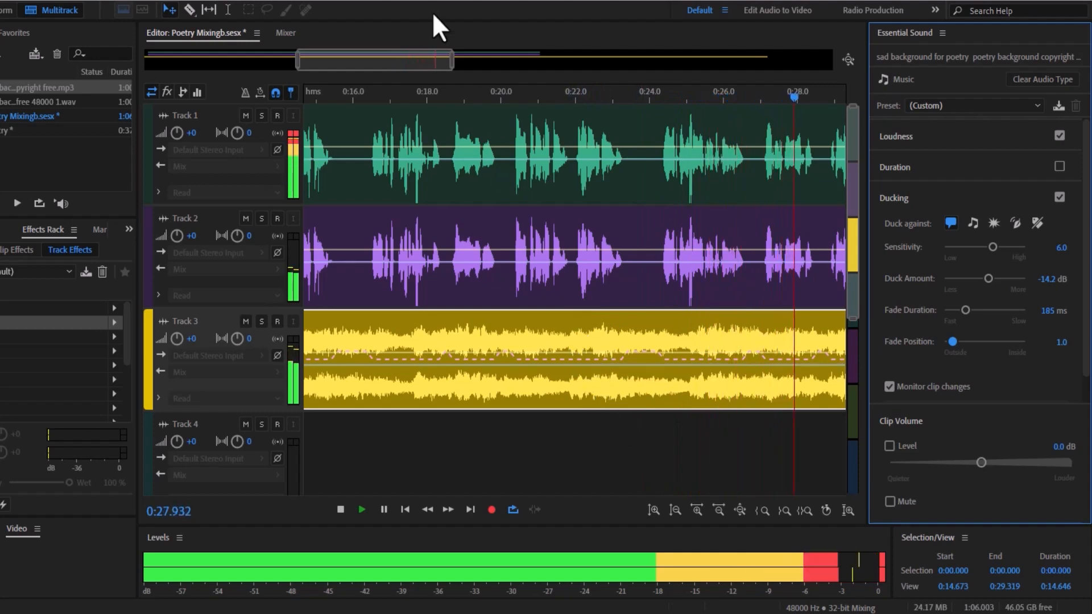
left_click_drag(454, 61, 645, 69)
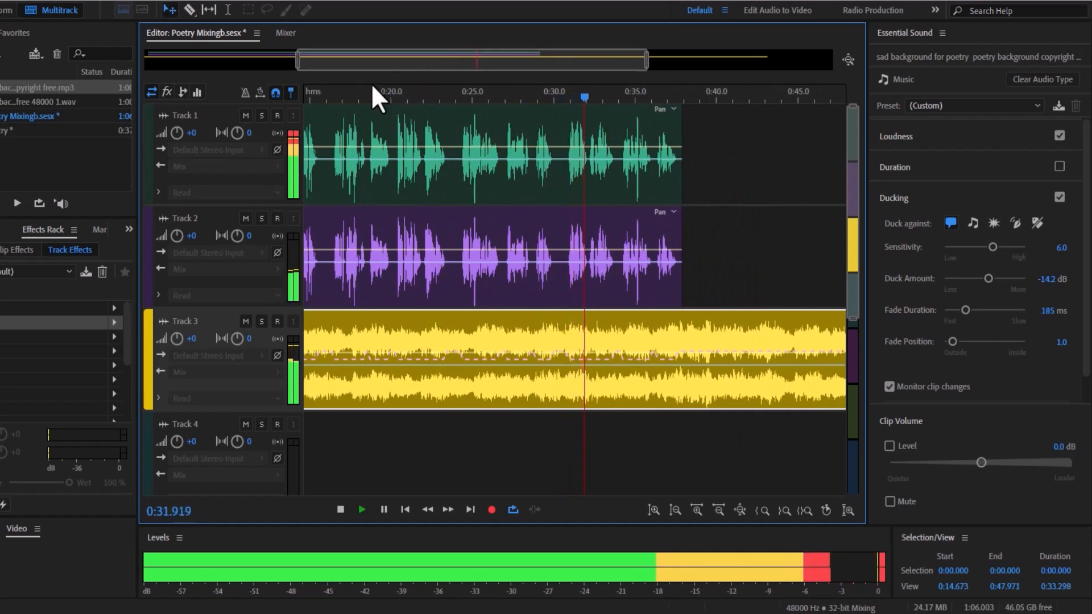
left_click_drag(301, 60, 145, 60)
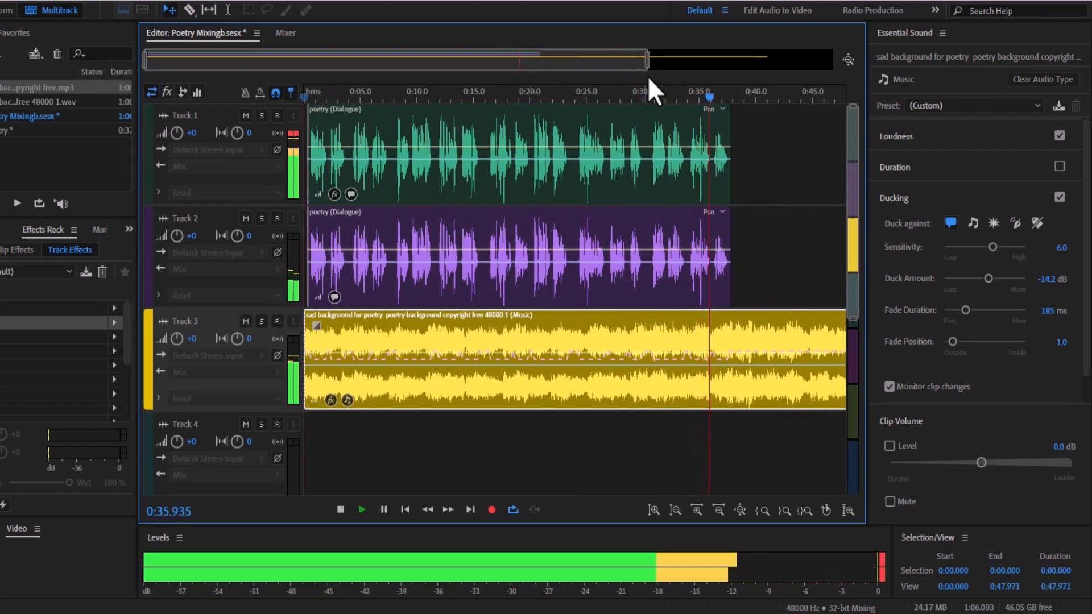
left_click_drag(645, 67, 833, 66)
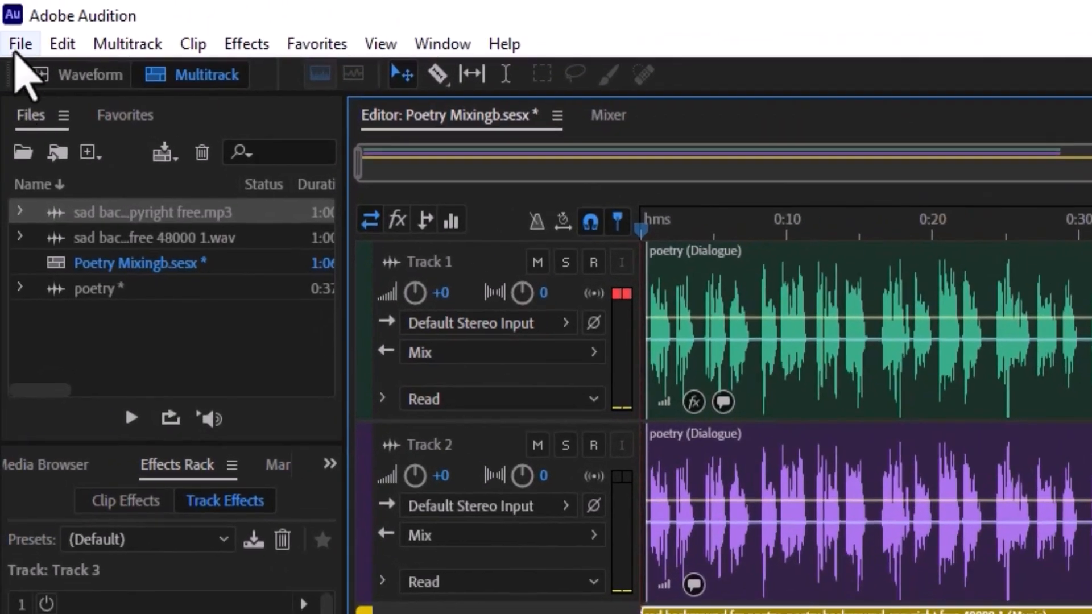
Export a multitrack mixdown of the entire session as an MP3 named poetry m in I:\AUDIOS REC\MY rec.
left_click(19, 46)
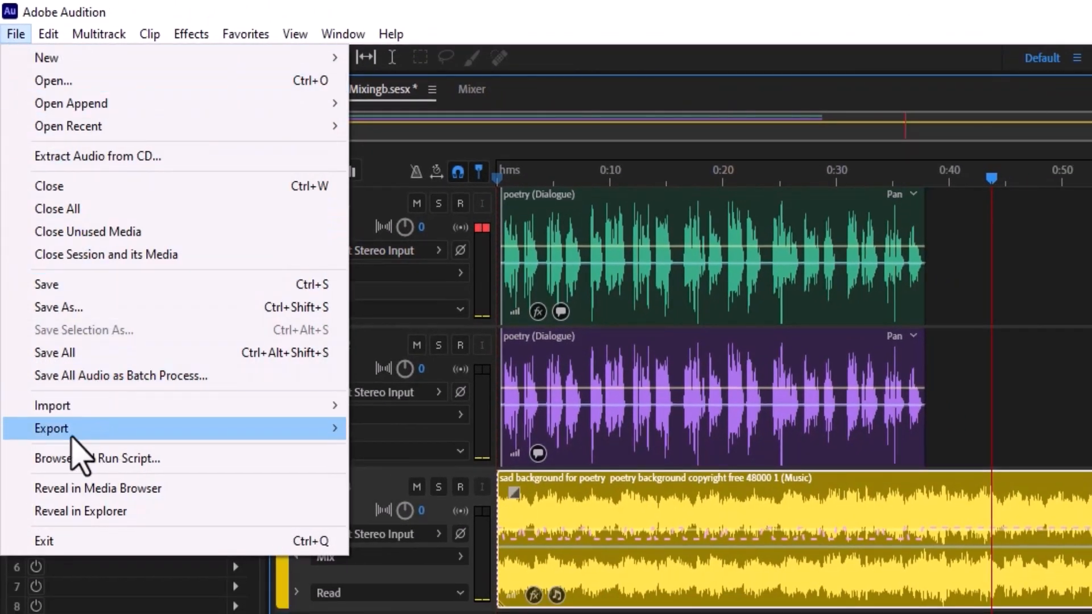
mouse_move(72, 438)
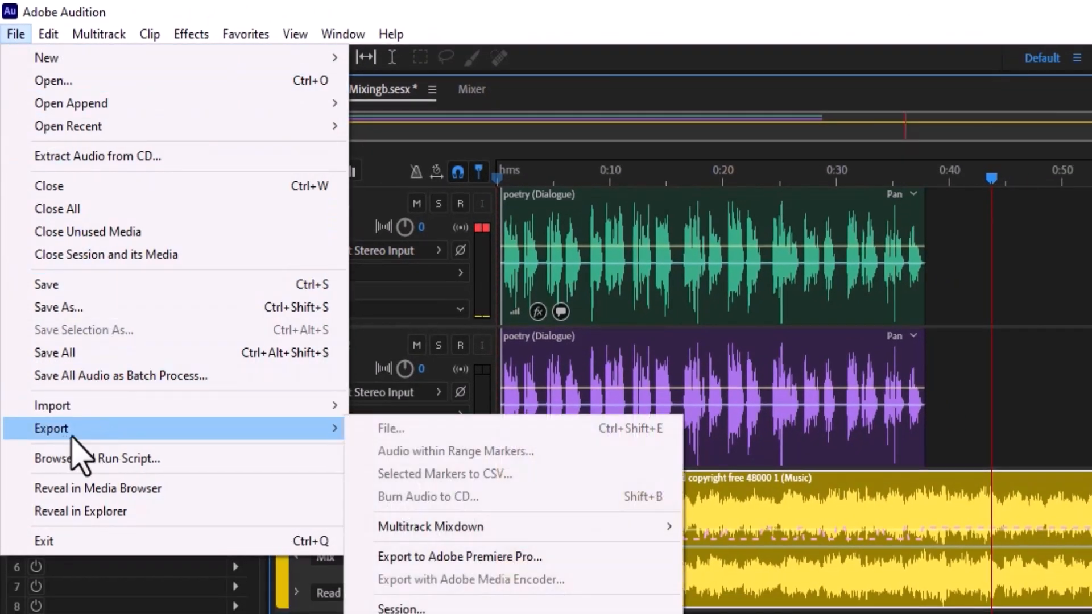
mouse_move(407, 528)
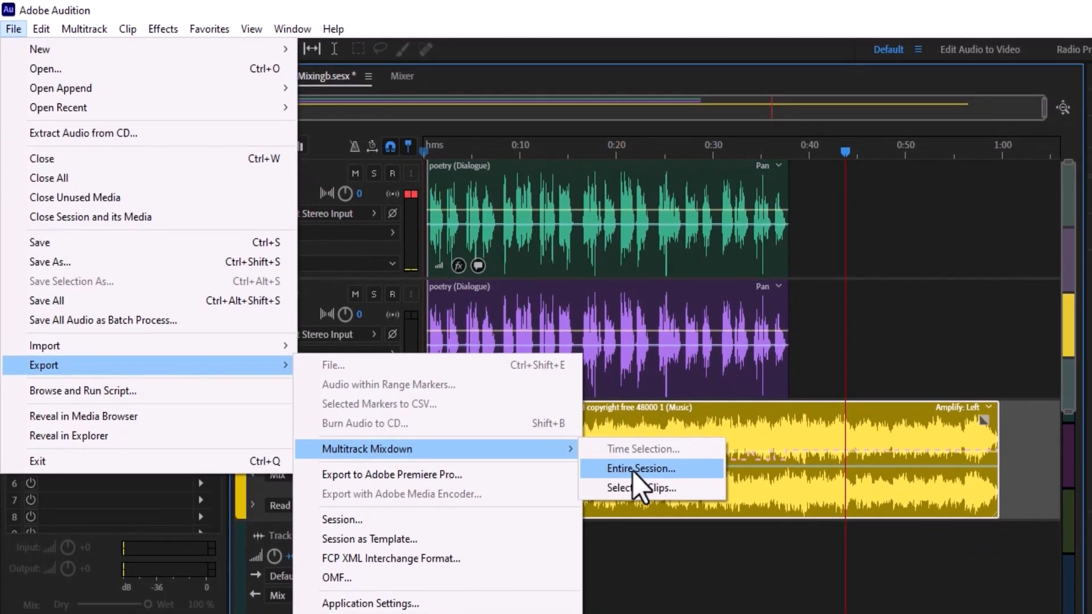
left_click(634, 472)
left_click_drag(731, 214, 583, 207)
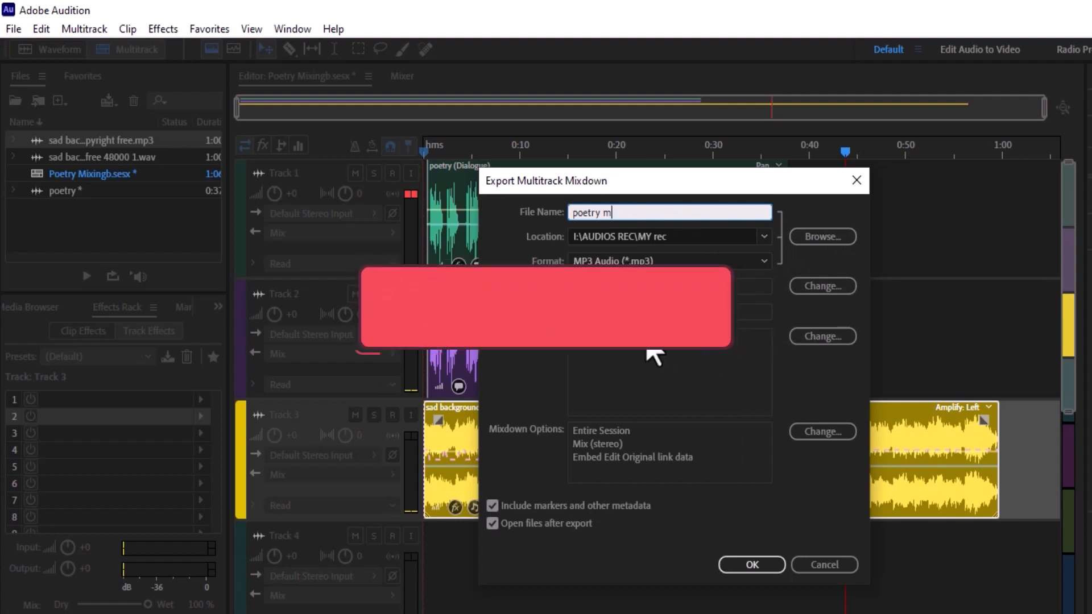
type("y m")
left_click(751, 565)
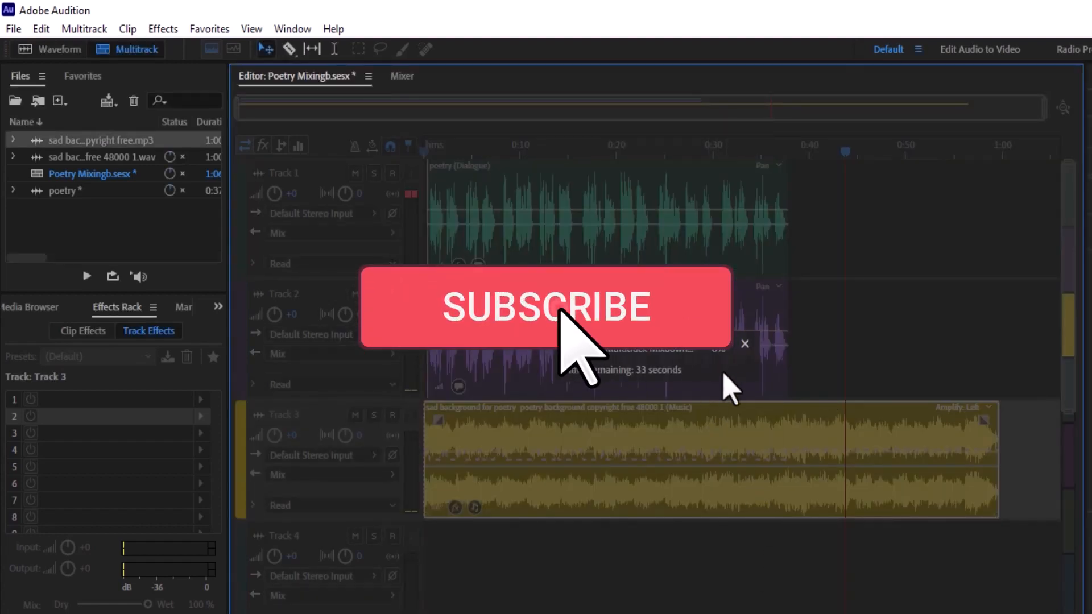